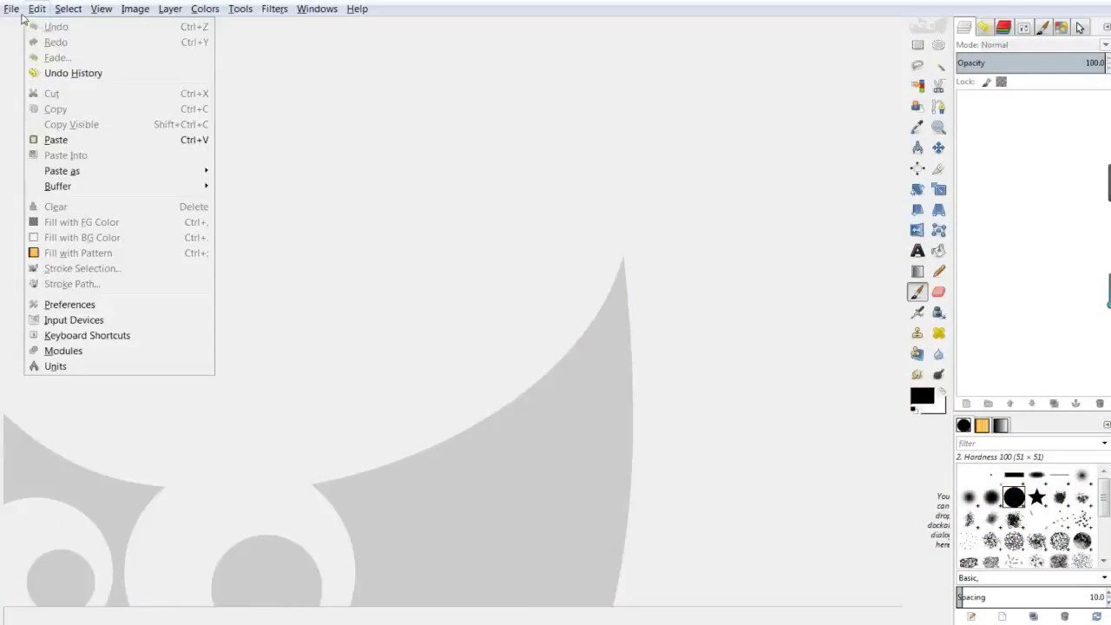
# Create a new blank 800 × 800 pixel image with a white Background layer.
pyautogui.click(26, 27)
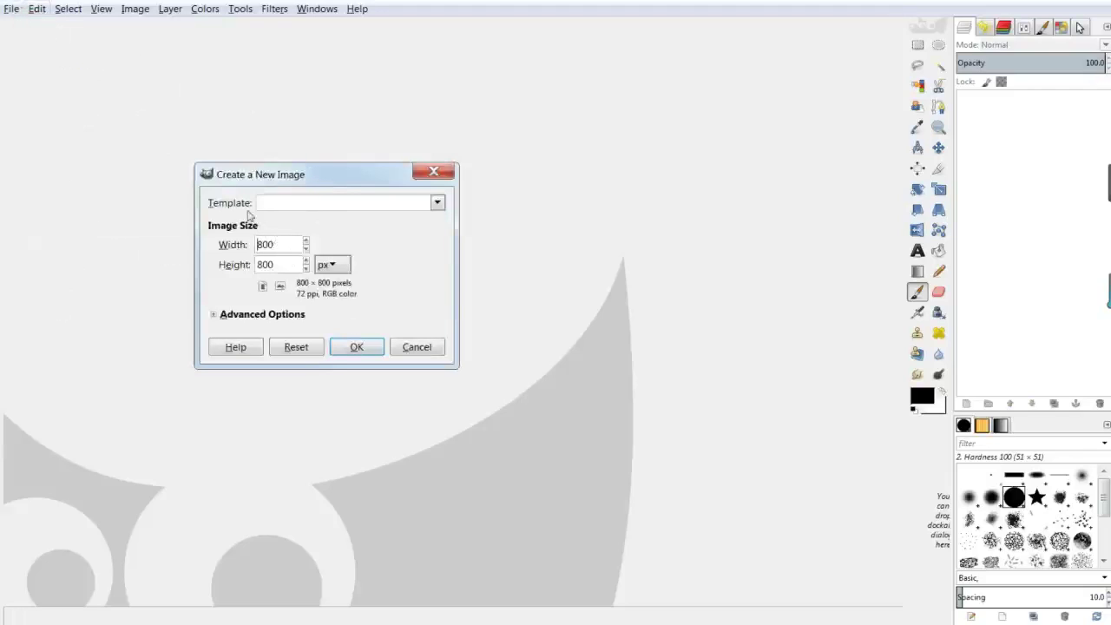
pyautogui.click(369, 353)
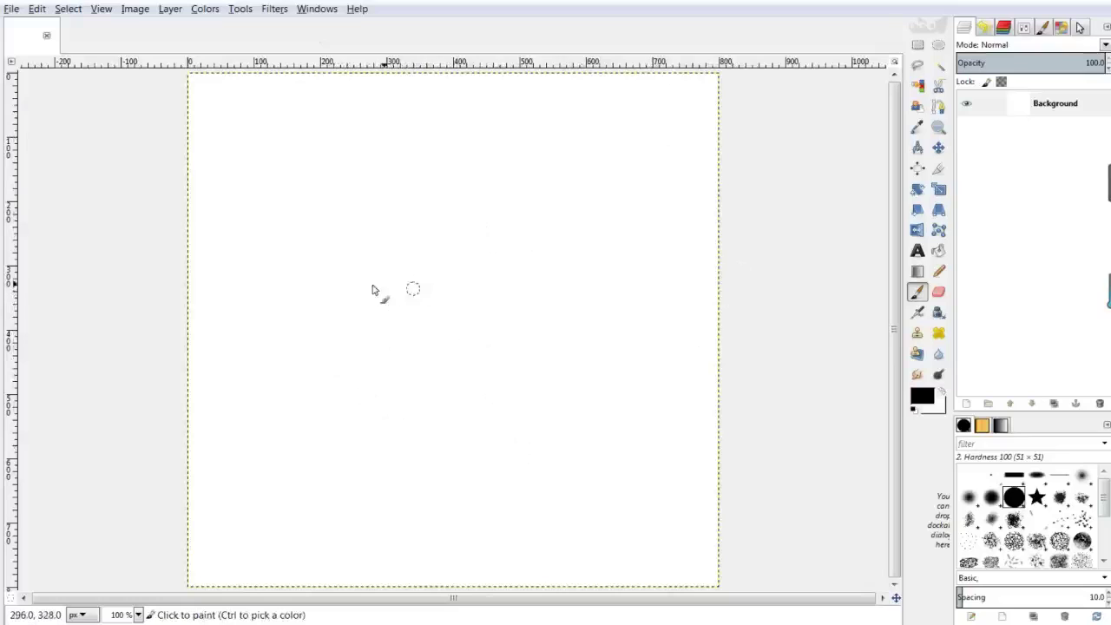
# Sketch and undo a practice stick figure, then duplicate the blank layer for extra frames.
pyautogui.moveTo(373, 298)
pyautogui.mouseDown()
pyautogui.moveTo(388, 315)
pyautogui.moveTo(373, 298)
pyautogui.mouseUp()
pyautogui.moveTo(358, 394)
pyautogui.mouseDown()
pyautogui.moveTo(352, 491)
pyautogui.moveTo(280, 573)
pyautogui.mouseUp()
pyautogui.moveTo(350, 493); pyautogui.dragTo(390, 568)
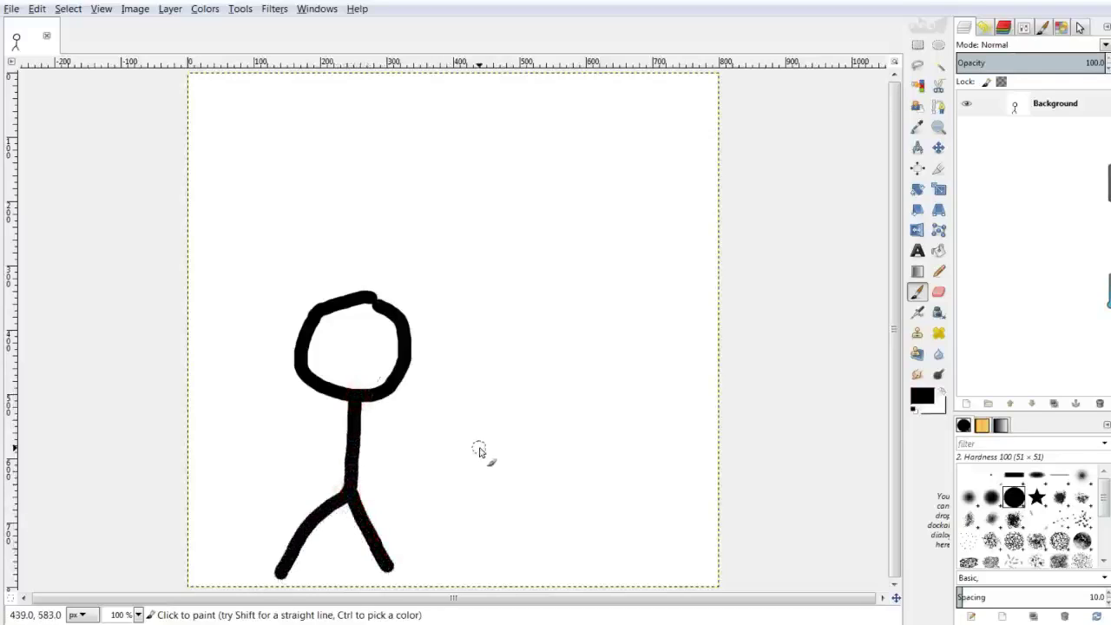
pyautogui.hotkey('ctrl', 'z')
pyautogui.hotkey('ctrl', 'z')
pyautogui.hotkey('ctrl', 'z')
pyautogui.hotkey('ctrl', 'z')
pyautogui.hotkey('ctrl', 'z')
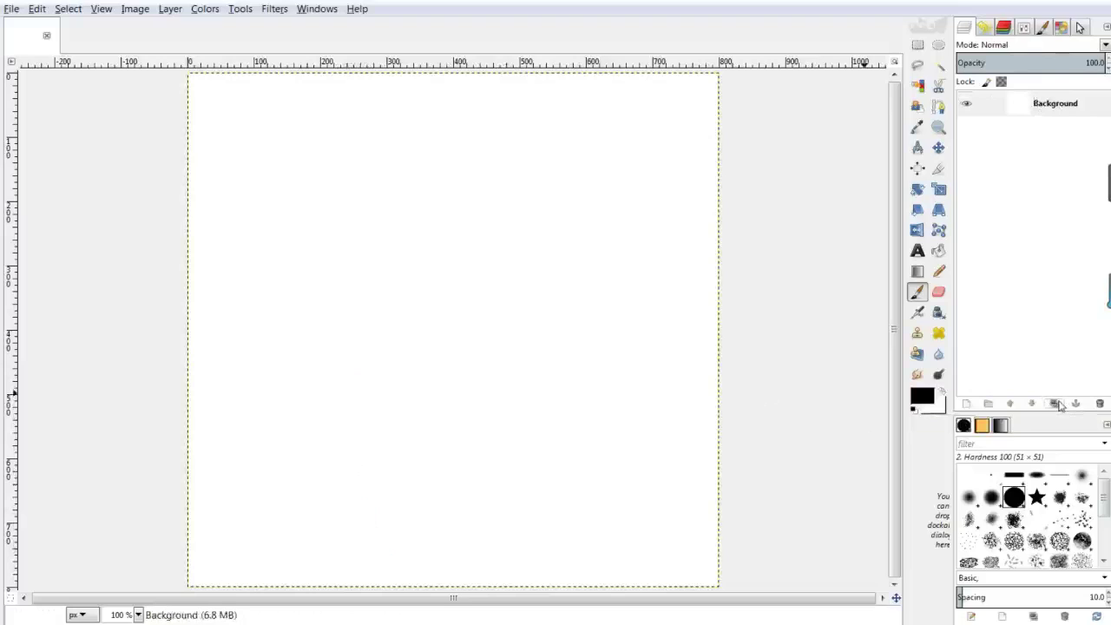
pyautogui.click(1055, 404)
pyautogui.click(1055, 403)
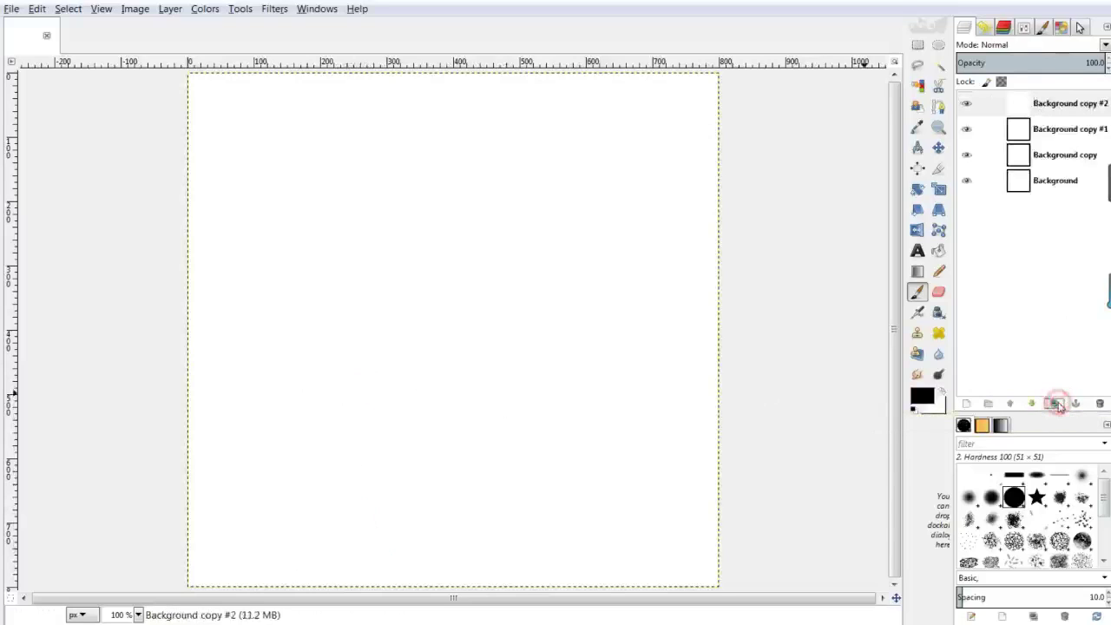
pyautogui.click(1056, 403)
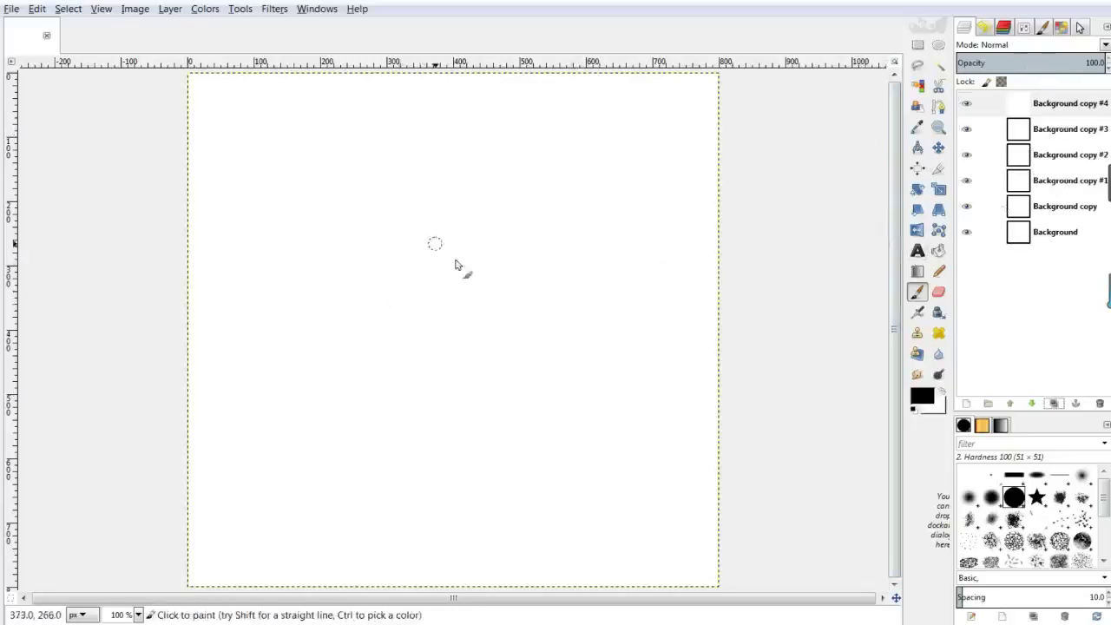
# Hide every layer except Background copy and make Background copy the active layer.
pyautogui.click(966, 103)
pyautogui.click(966, 128)
pyautogui.click(966, 206)
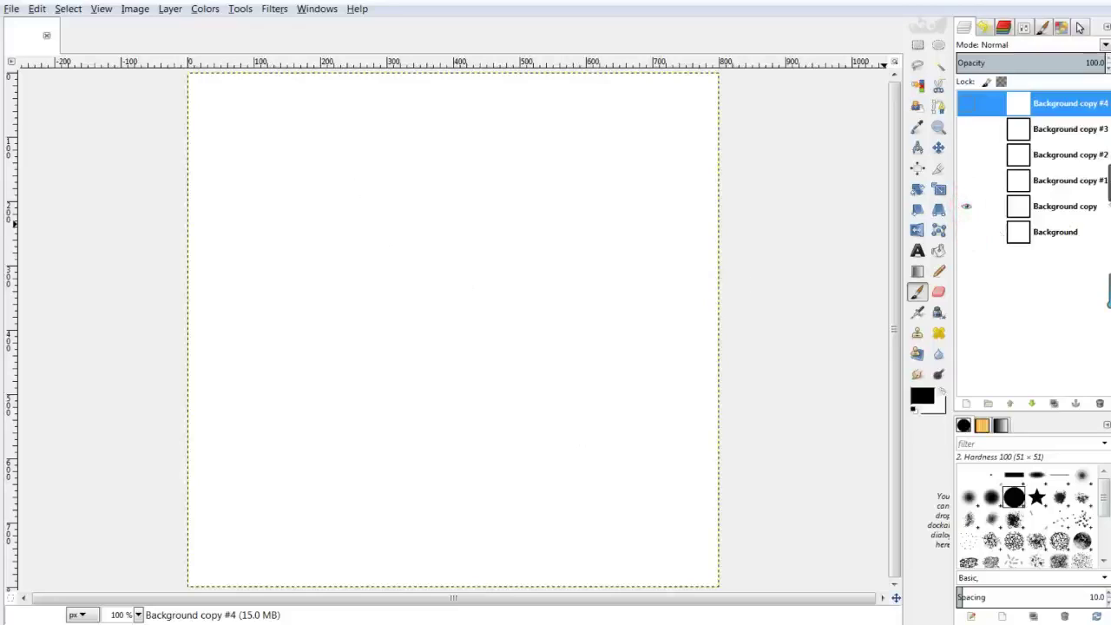
pyautogui.click(967, 205)
pyautogui.doubleClick(1066, 213)
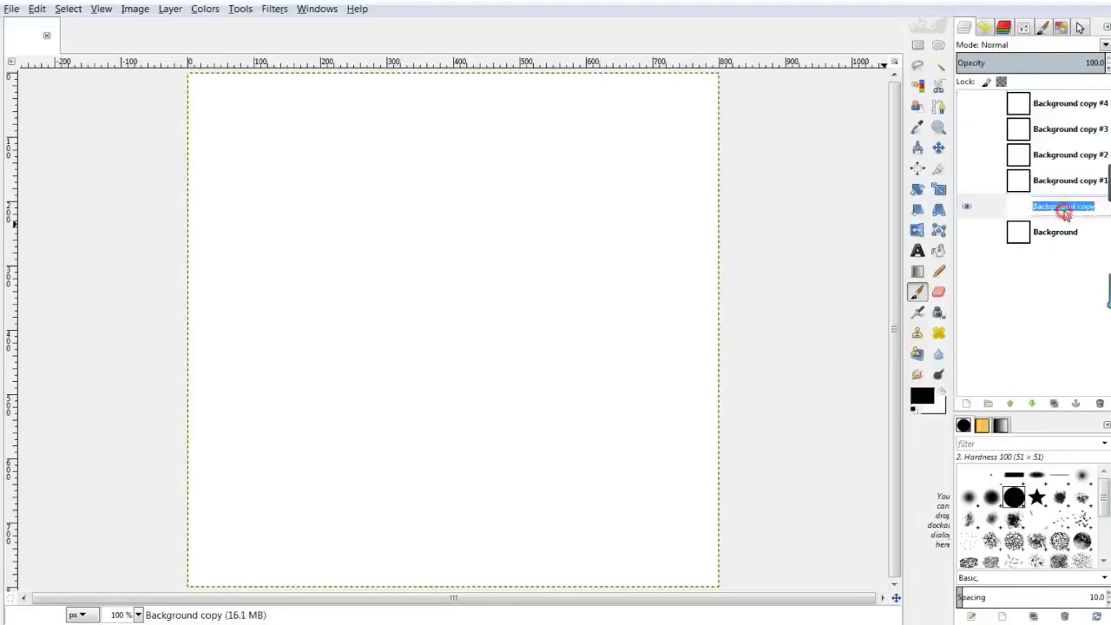
pyautogui.click(1066, 268)
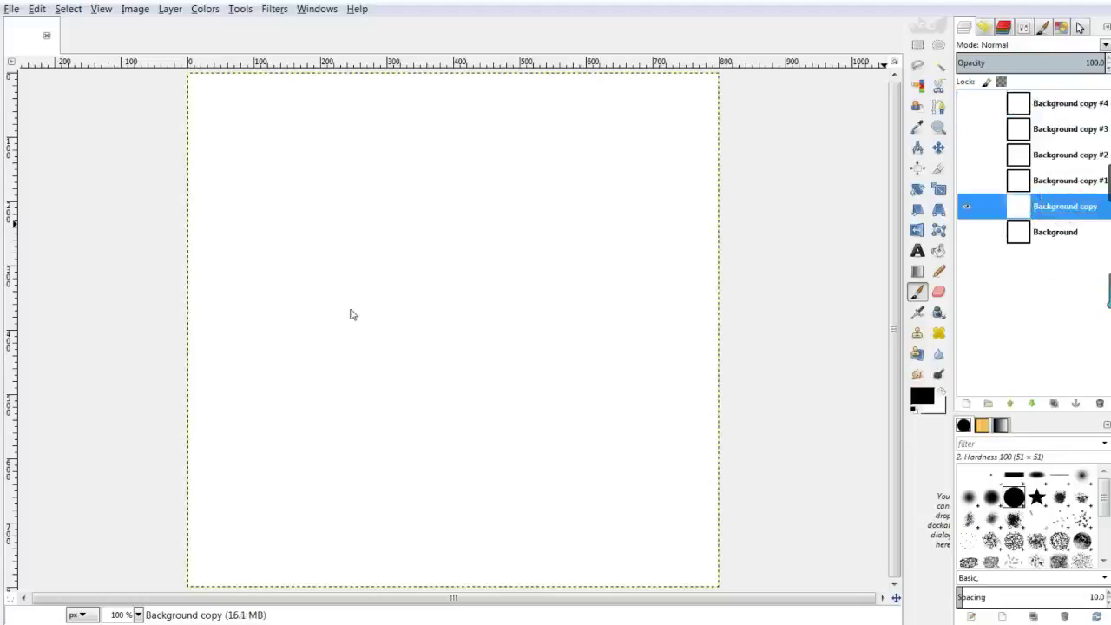
# Paint the stick figure's round head, straight body and two legs, redoing a failed first attempt.
pyautogui.moveTo(364, 295)
pyautogui.mouseDown()
pyautogui.moveTo(321, 363)
pyautogui.moveTo(404, 382)
pyautogui.moveTo(397, 300)
pyautogui.moveTo(369, 293)
pyautogui.mouseUp()
pyautogui.moveTo(380, 389)
pyautogui.mouseDown()
pyautogui.moveTo(372, 484)
pyautogui.moveTo(309, 554)
pyautogui.mouseUp()
pyautogui.moveTo(373, 486); pyautogui.dragTo(446, 545)
pyautogui.hotkey('ctrl', 'z')
pyautogui.hotkey('ctrl', 'z')
pyautogui.hotkey('ctrl', 'z')
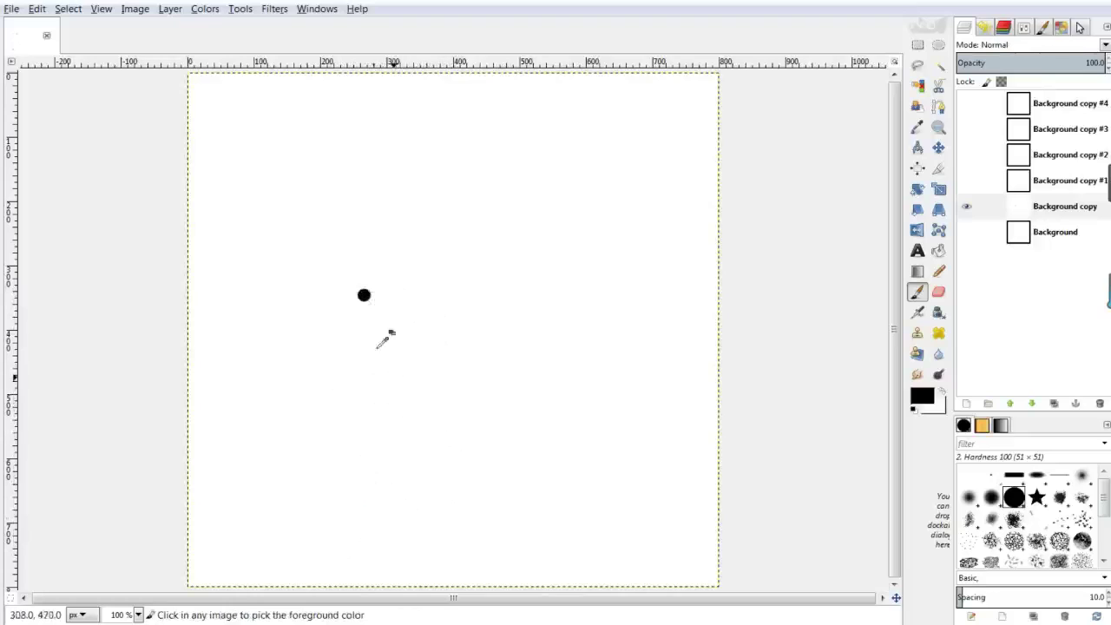
pyautogui.moveTo(365, 295)
pyautogui.mouseDown()
pyautogui.moveTo(347, 337)
pyautogui.moveTo(399, 377)
pyautogui.moveTo(428, 330)
pyautogui.moveTo(366, 294)
pyautogui.mouseUp()
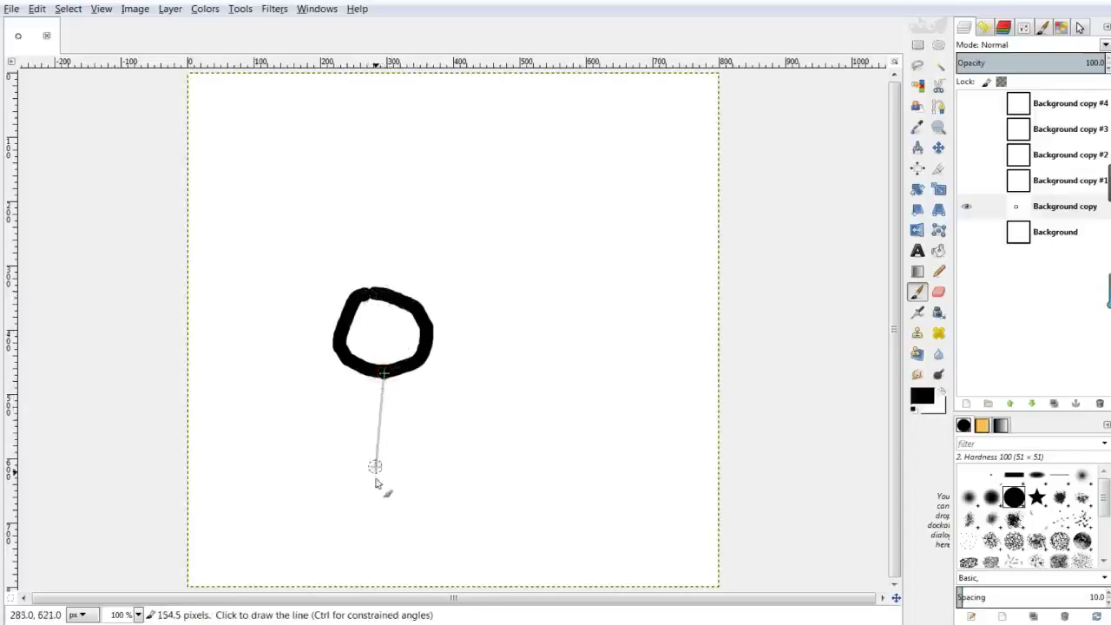
pyautogui.keyDown('shift'); pyautogui.click(375, 478); pyautogui.keyUp('shift')
pyautogui.keyDown('shift'); pyautogui.click(335, 548); pyautogui.keyUp('shift')
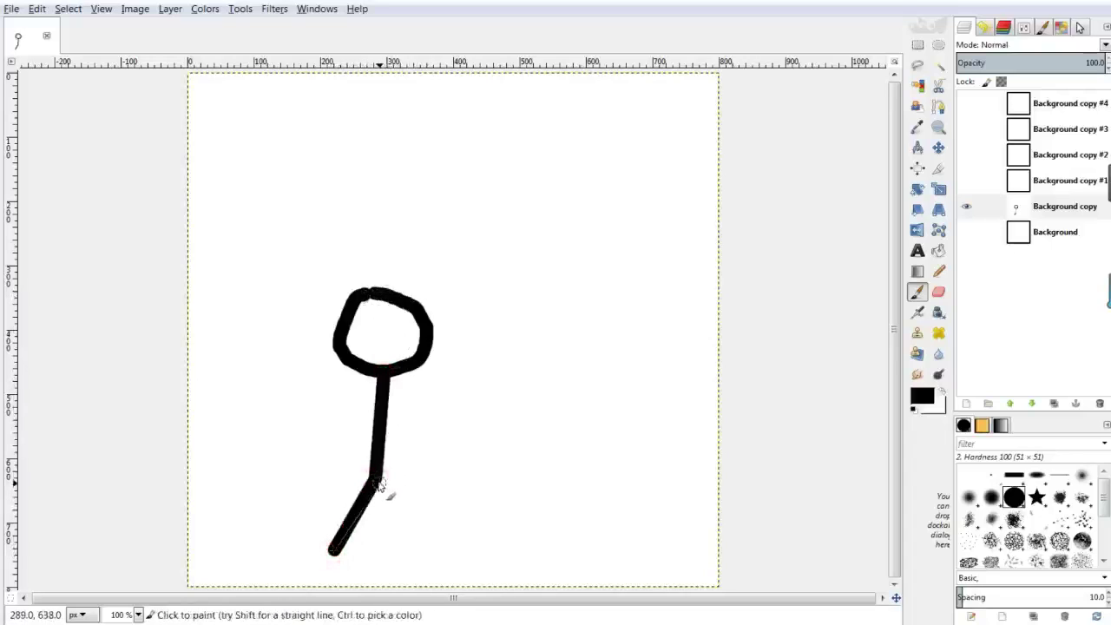
pyautogui.click(375, 479)
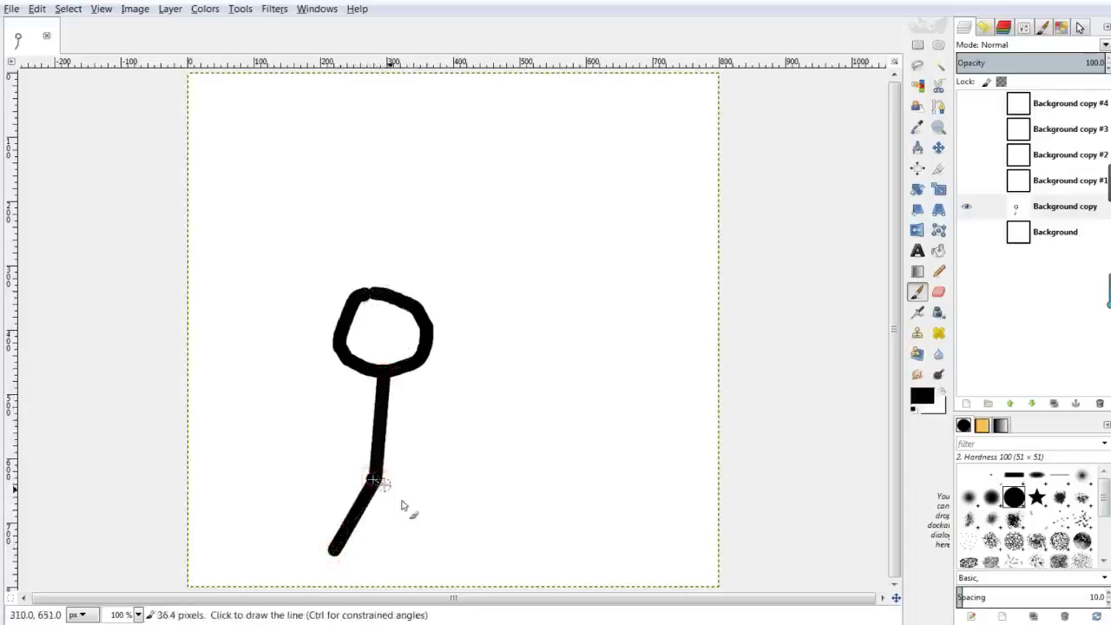
pyautogui.keyDown('shift'); pyautogui.click(434, 535); pyautogui.keyUp('shift')
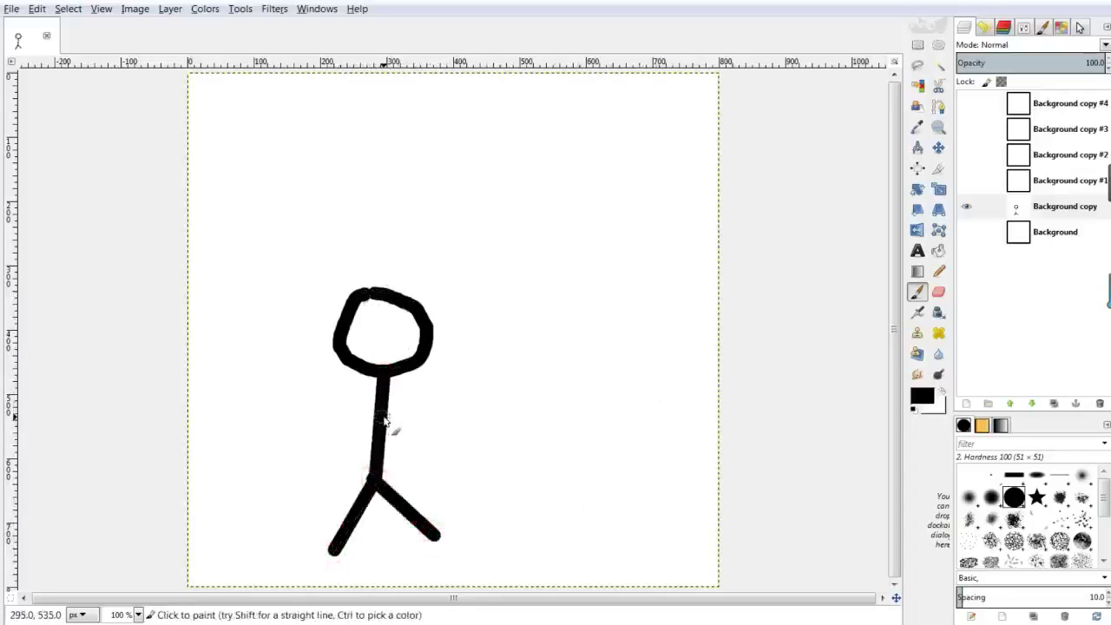
# Add outstretched horizontal arms, undoing a misplaced line, then select Background copy #1.
pyautogui.keyDown('shift'); pyautogui.click(467, 414); pyautogui.keyUp('shift')
pyautogui.hotkey('ctrl', 'z')
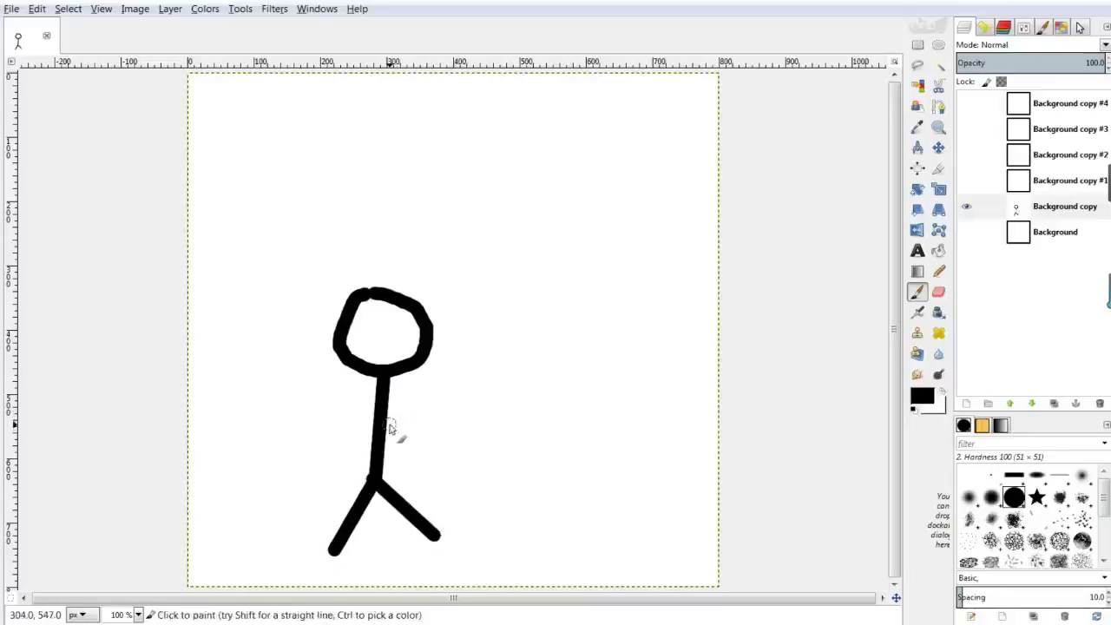
pyautogui.click(385, 418)
pyautogui.keyDown('shift'); pyautogui.click(434, 414); pyautogui.keyUp('shift')
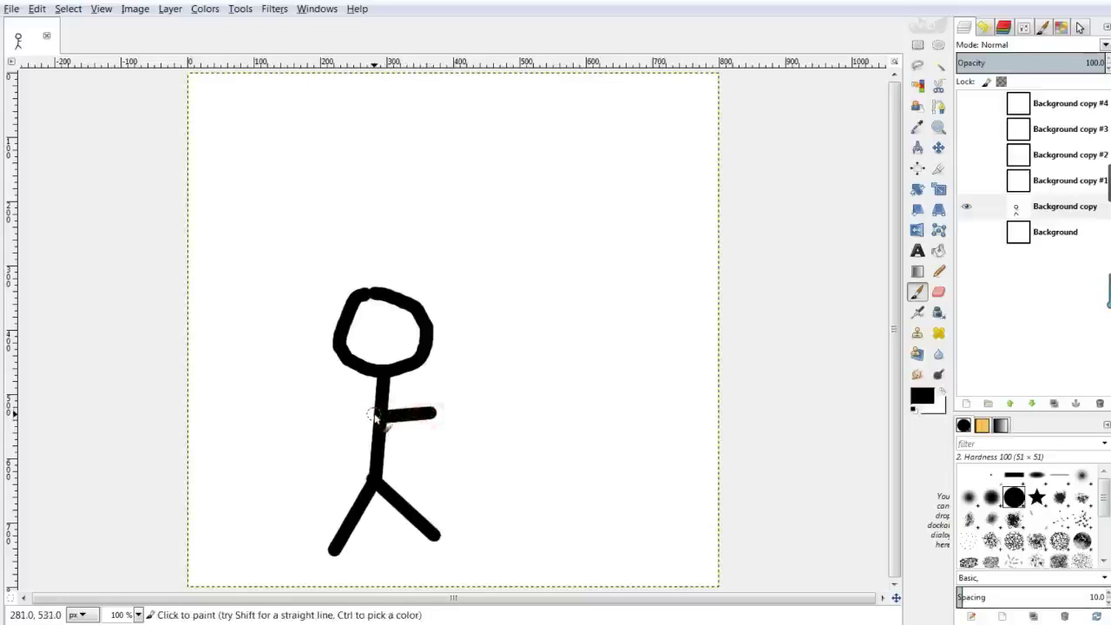
pyautogui.keyDown('shift'); pyautogui.click(323, 414); pyautogui.keyUp('shift')
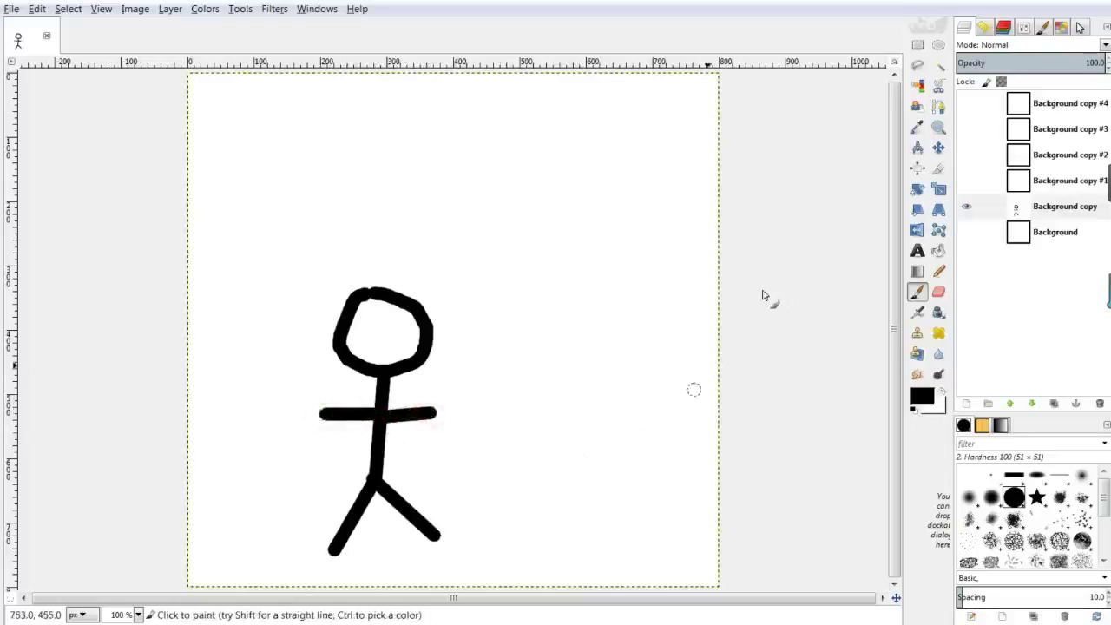
pyautogui.click(1085, 182)
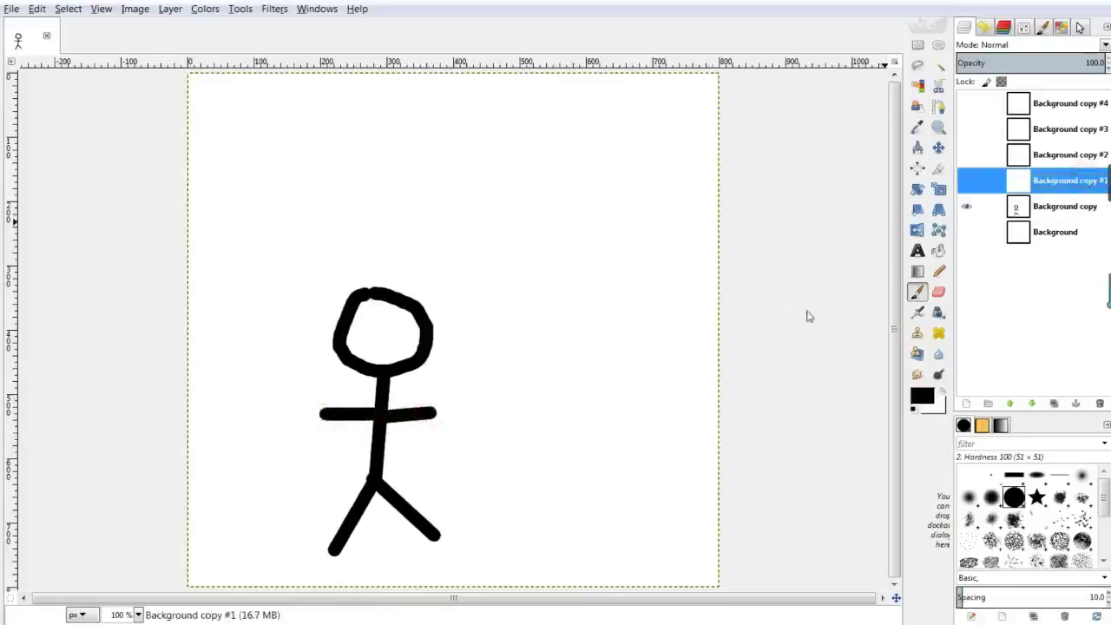
# Show only Background copy #1 and paint a head, body and legs further right.
pyautogui.click(967, 208)
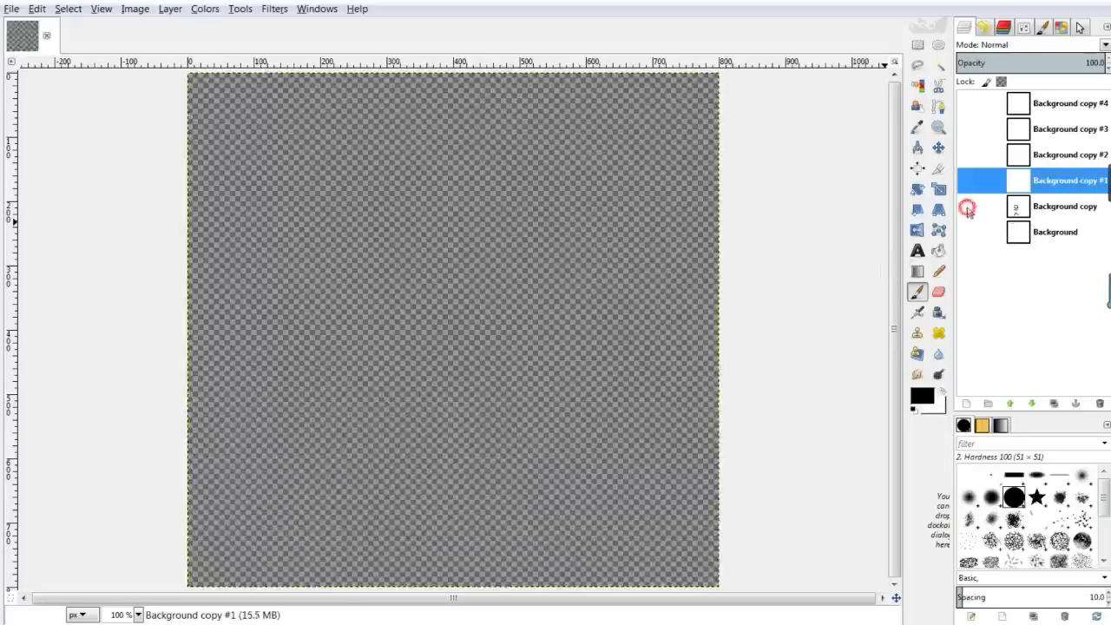
pyautogui.click(967, 180)
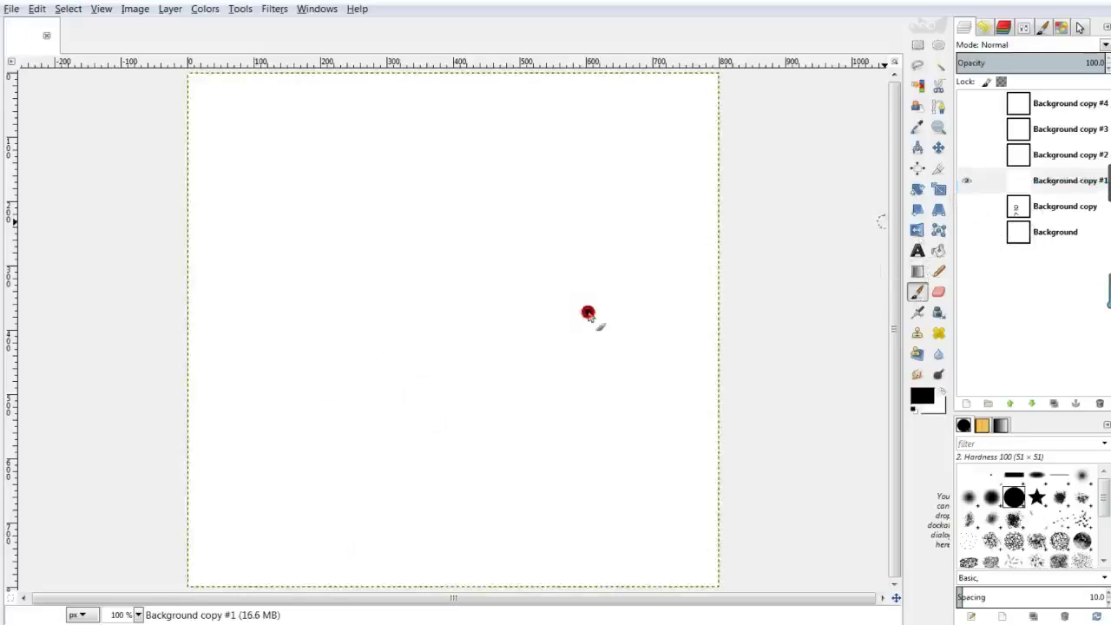
pyautogui.moveTo(593, 311)
pyautogui.mouseDown()
pyautogui.moveTo(590, 386)
pyautogui.moveTo(592, 309)
pyautogui.mouseUp()
pyautogui.click(572, 393)
pyautogui.keyDown('shift'); pyautogui.click(567, 486); pyautogui.keyUp('shift')
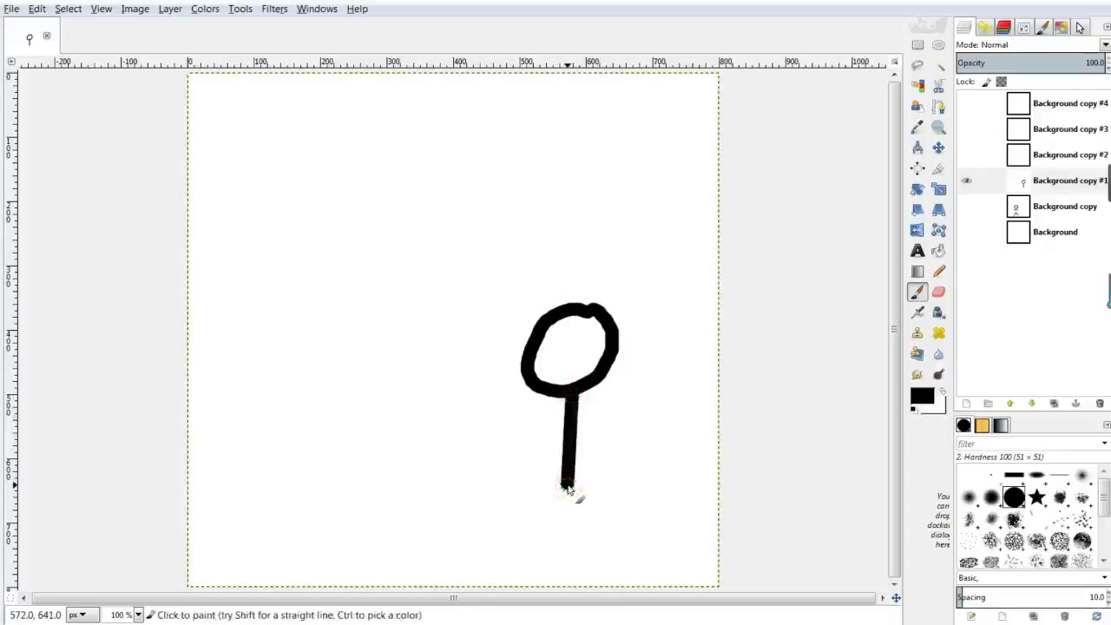
pyautogui.moveTo(527, 553); pyautogui.dragTo(567, 487)
pyautogui.keyDown('shift'); pyautogui.click(614, 549); pyautogui.keyUp('shift')
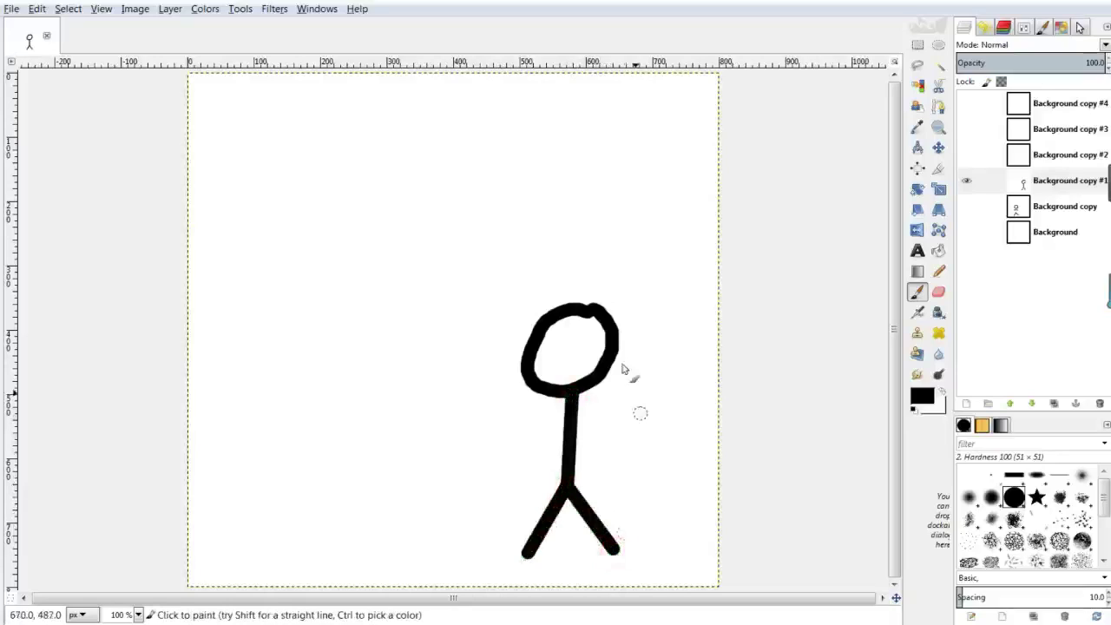
# Add the figure's arms on Background copy #1, then show only Background copy #4.
pyautogui.click(573, 432)
pyautogui.keyDown('shift'); pyautogui.click(634, 413); pyautogui.keyUp('shift')
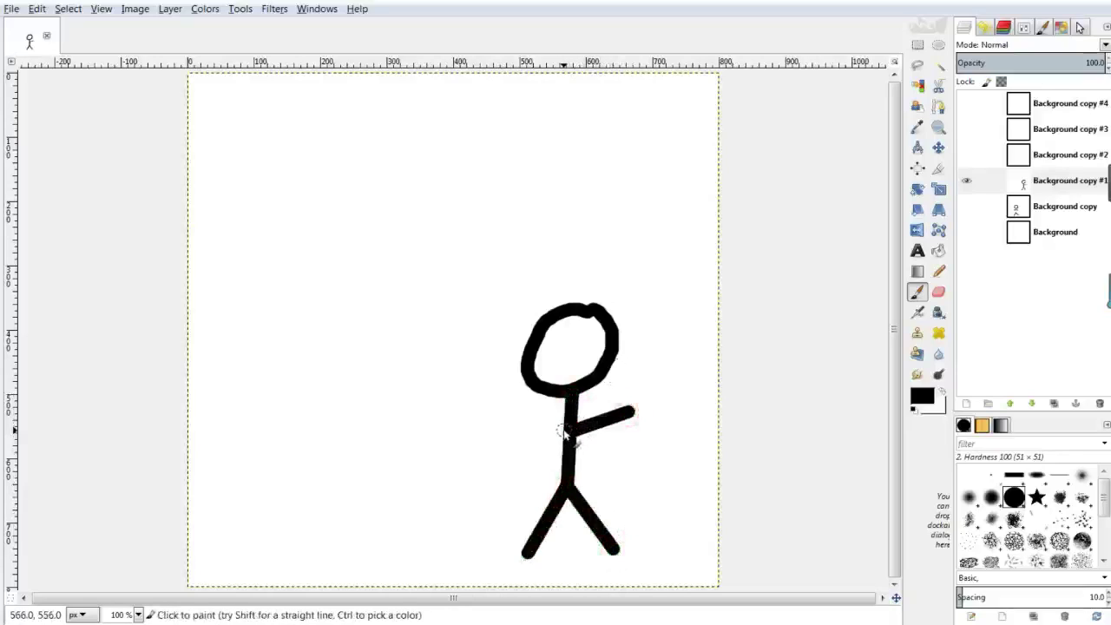
pyautogui.keyDown('shift'); pyautogui.click(532, 472); pyautogui.keyUp('shift')
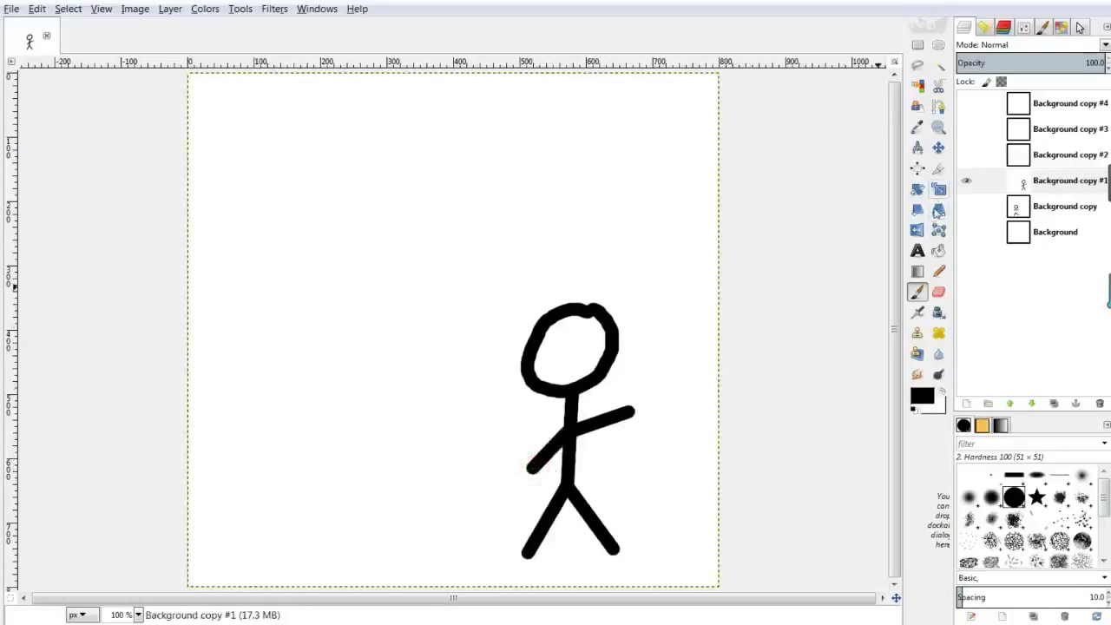
pyautogui.keyDown('shift'); pyautogui.click(966, 103); pyautogui.keyUp('shift')
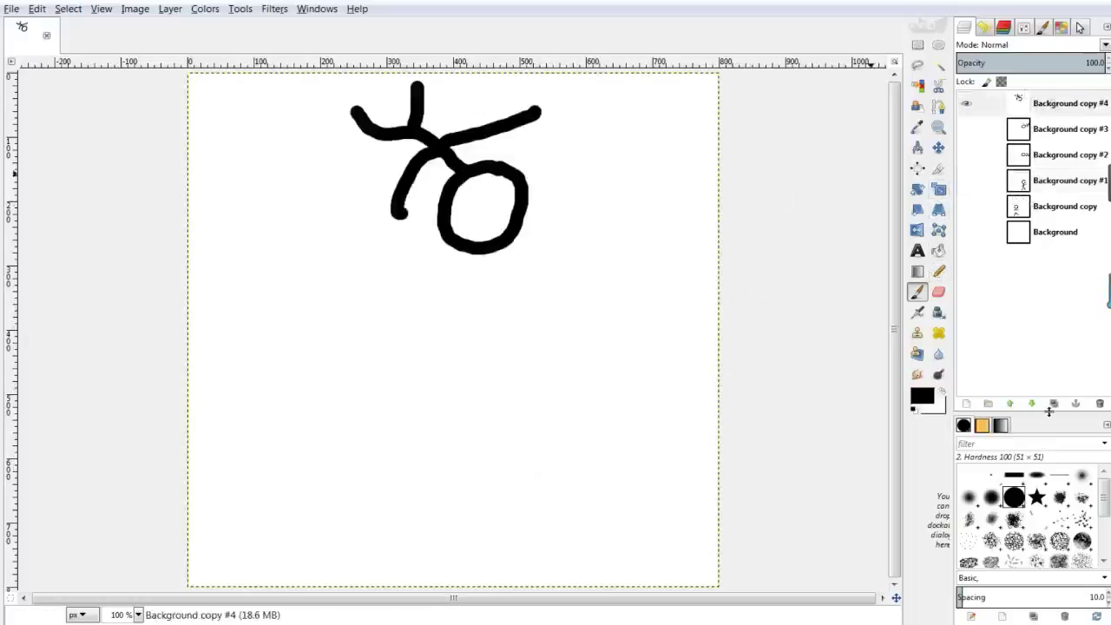
# Duplicate the Background layer twice, creating Background copy #5 and #6.
pyautogui.click(1055, 234)
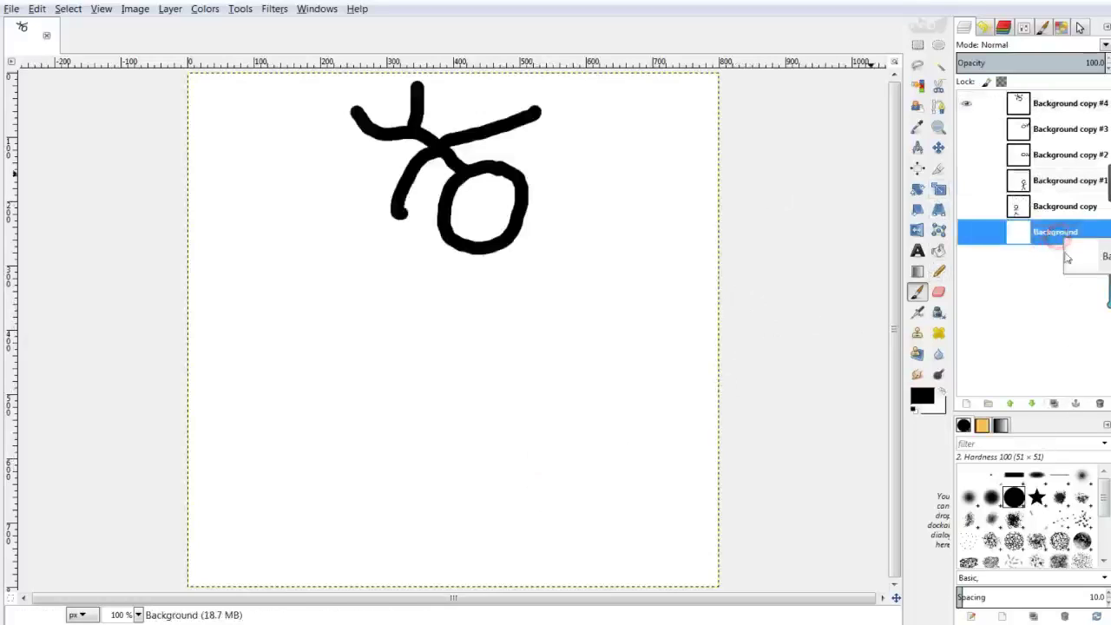
pyautogui.click(1054, 404)
pyautogui.click(1053, 404)
# Raise copies #6 and #5 to the top of the stack, #5 just below #6.
pyautogui.click(1011, 405)
pyautogui.click(1011, 404)
pyautogui.click(1011, 404)
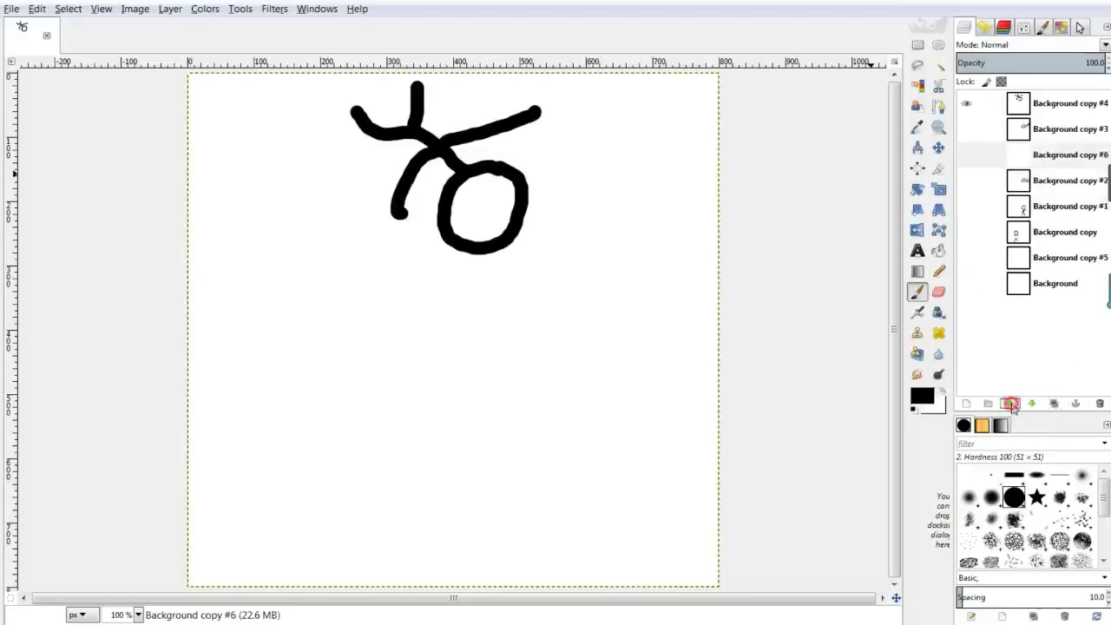
pyautogui.click(1053, 258)
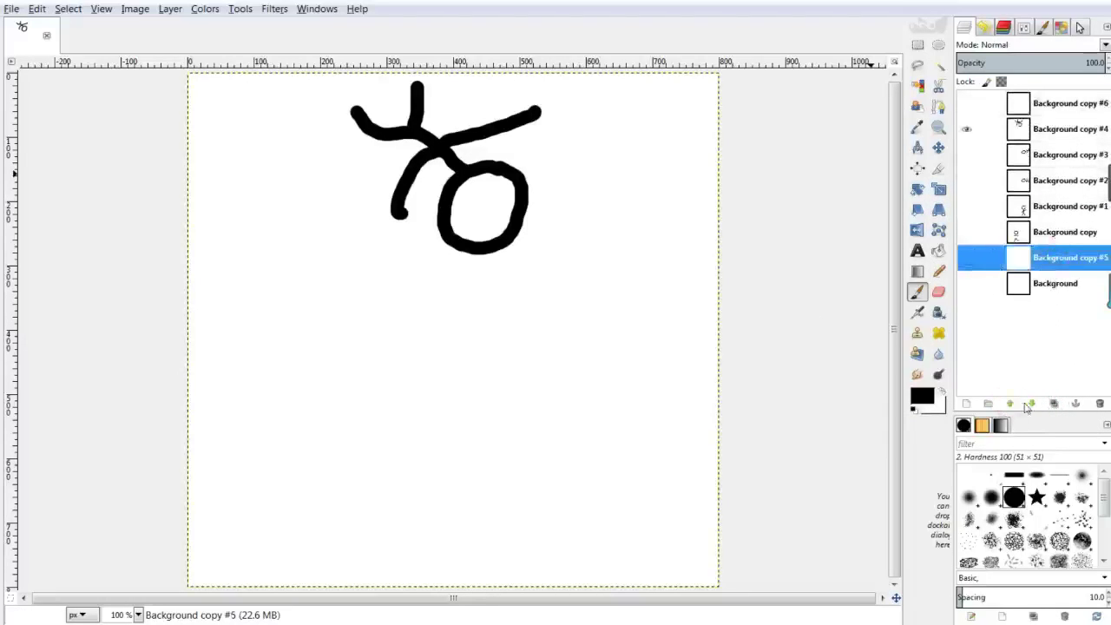
pyautogui.click(1011, 405)
pyautogui.click(1011, 404)
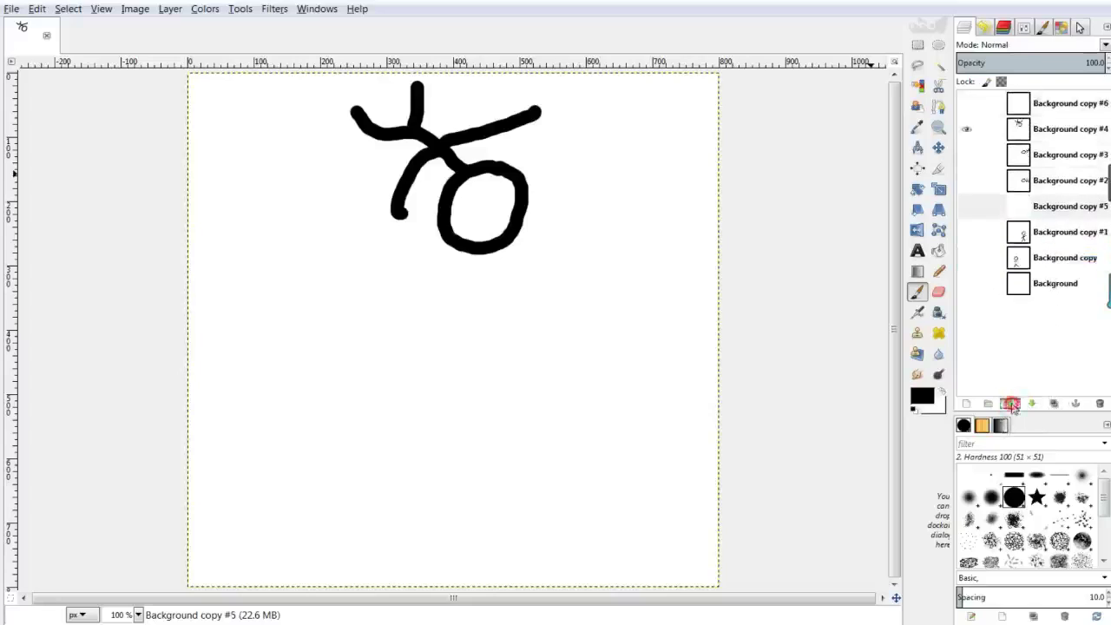
pyautogui.click(1011, 404)
pyautogui.click(1011, 404)
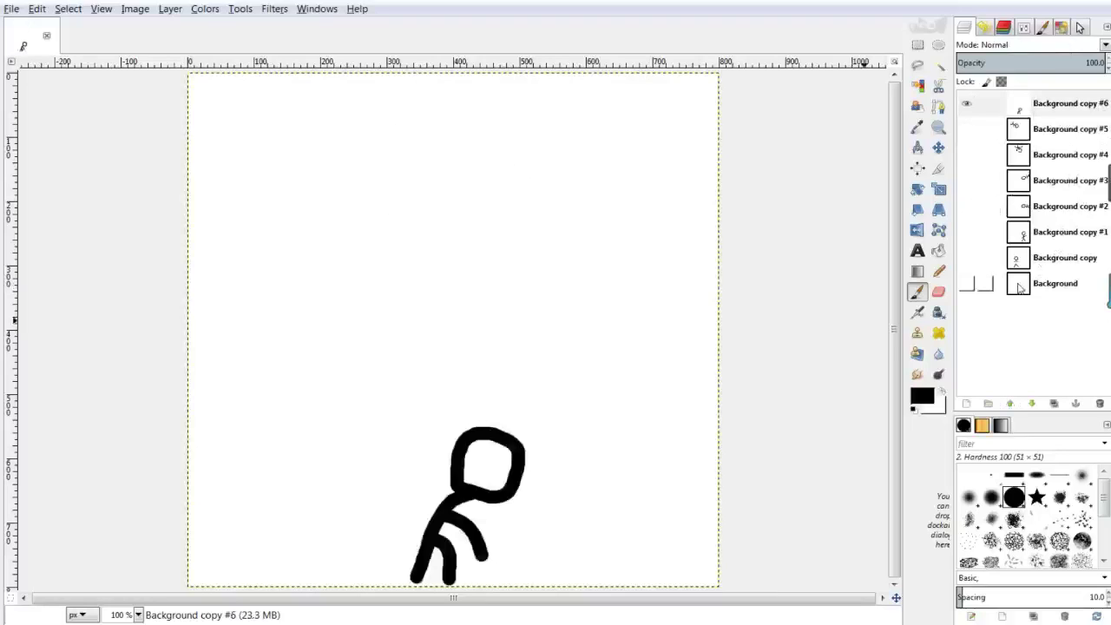
# Select Background copy #6 and toggle eye icons to hide the frame layers.
pyautogui.click(989, 108)
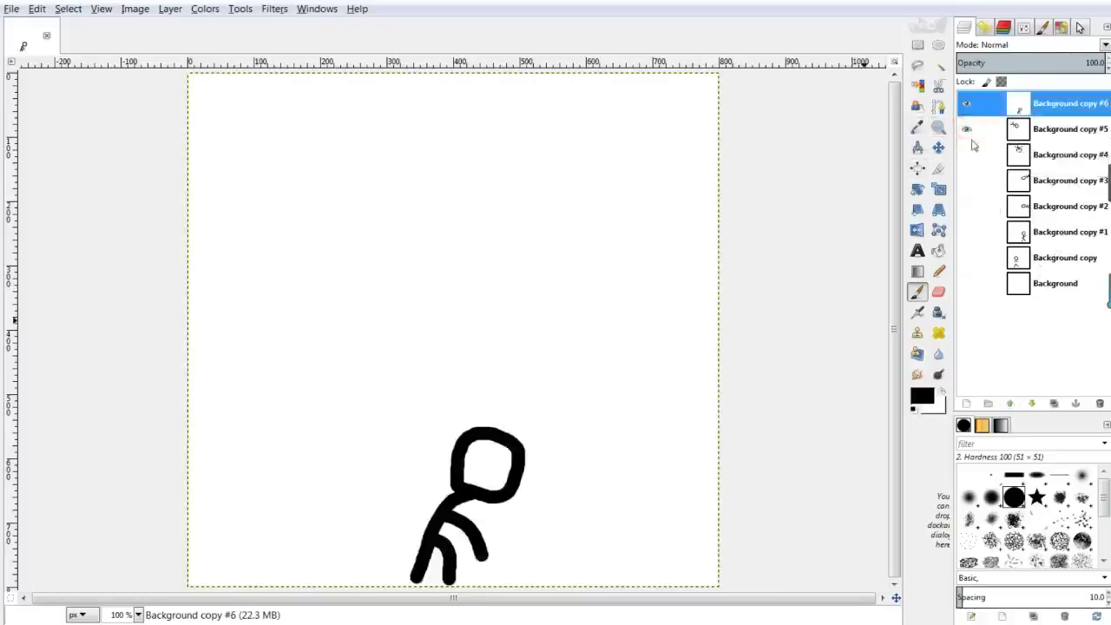
pyautogui.click(966, 103)
pyautogui.click(966, 128)
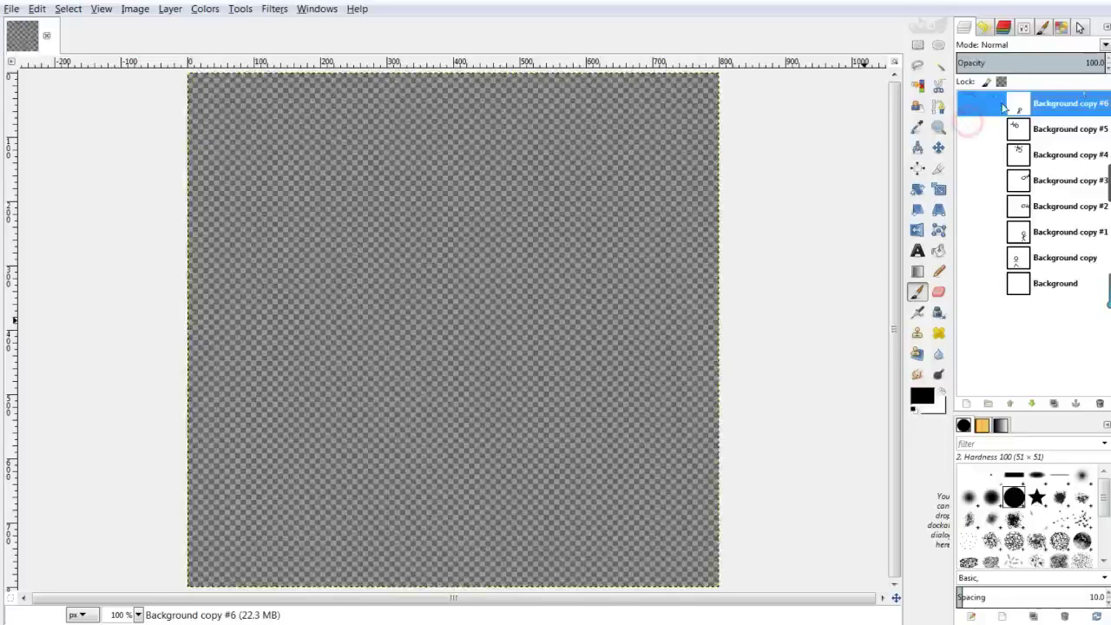
pyautogui.click(966, 103)
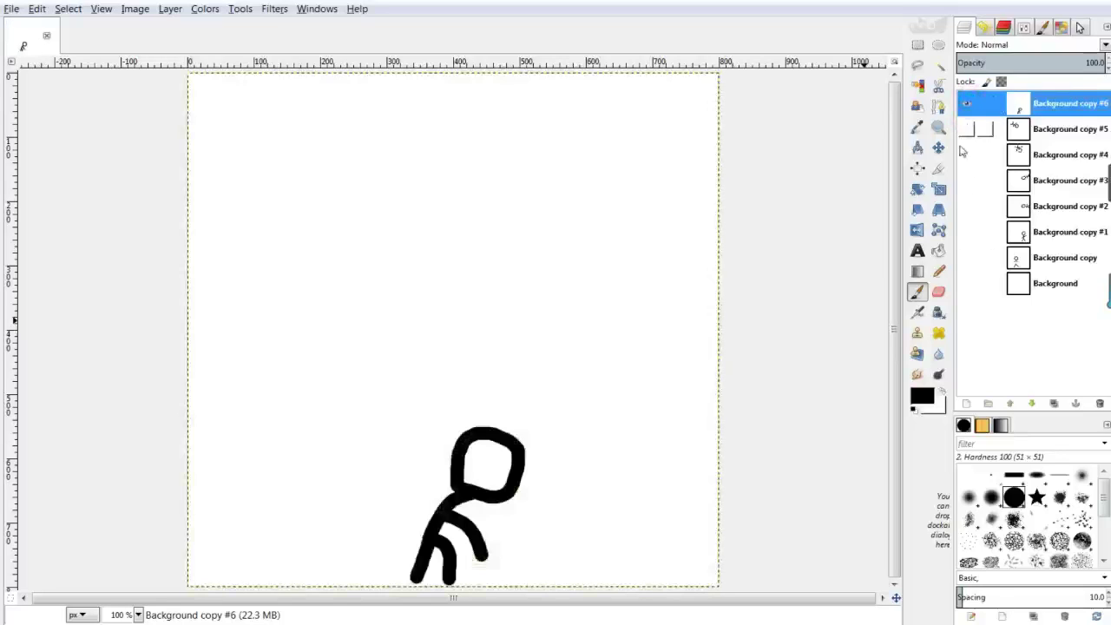
pyautogui.click(963, 105)
pyautogui.click(966, 258)
pyautogui.click(966, 283)
pyautogui.click(968, 257)
pyautogui.click(966, 283)
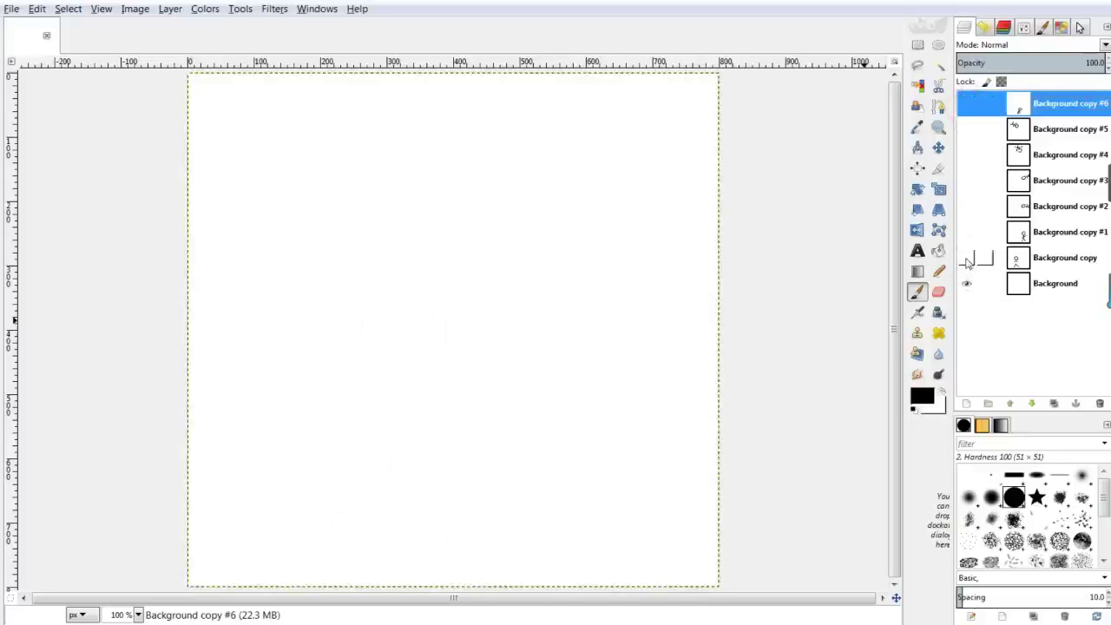
# Turn the frames back on one by one from Background copy up to copy #6.
pyautogui.click(967, 259)
pyautogui.click(967, 233)
pyautogui.click(969, 211)
pyautogui.click(967, 181)
pyautogui.click(966, 154)
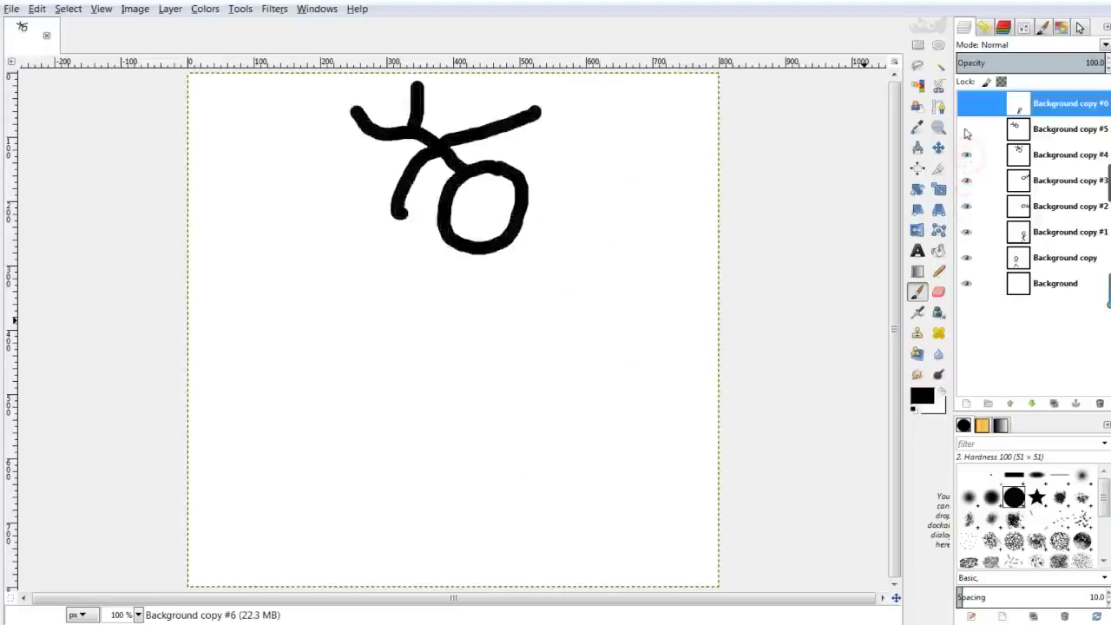
pyautogui.click(966, 130)
pyautogui.click(966, 104)
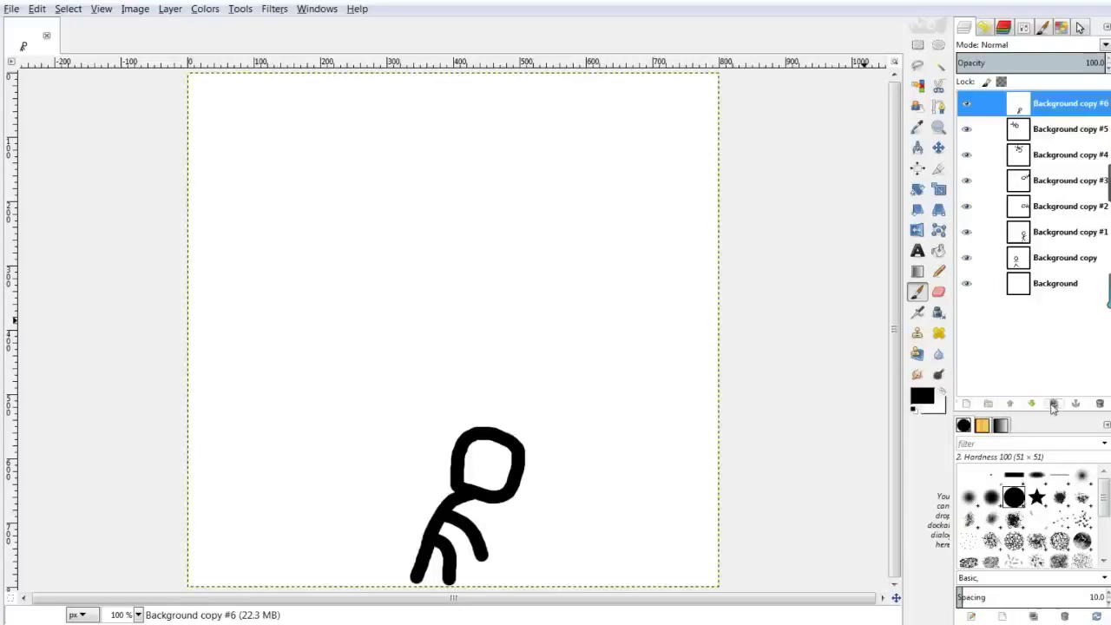
# Duplicate Background into Background copy #7 and raise it just below copy #6.
pyautogui.click(1033, 286)
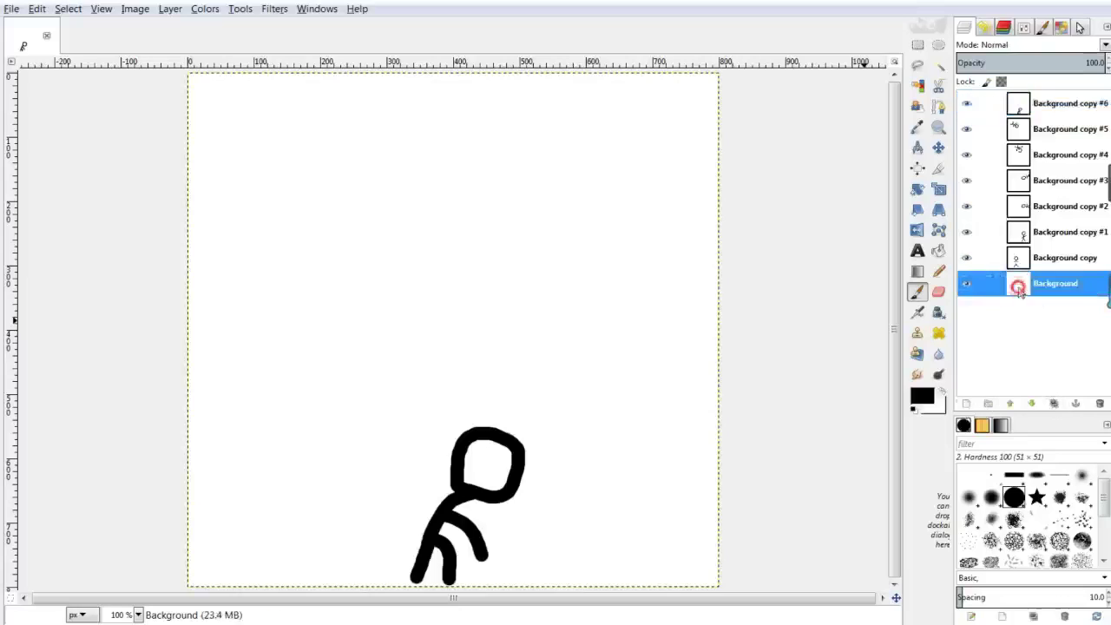
pyautogui.click(1053, 403)
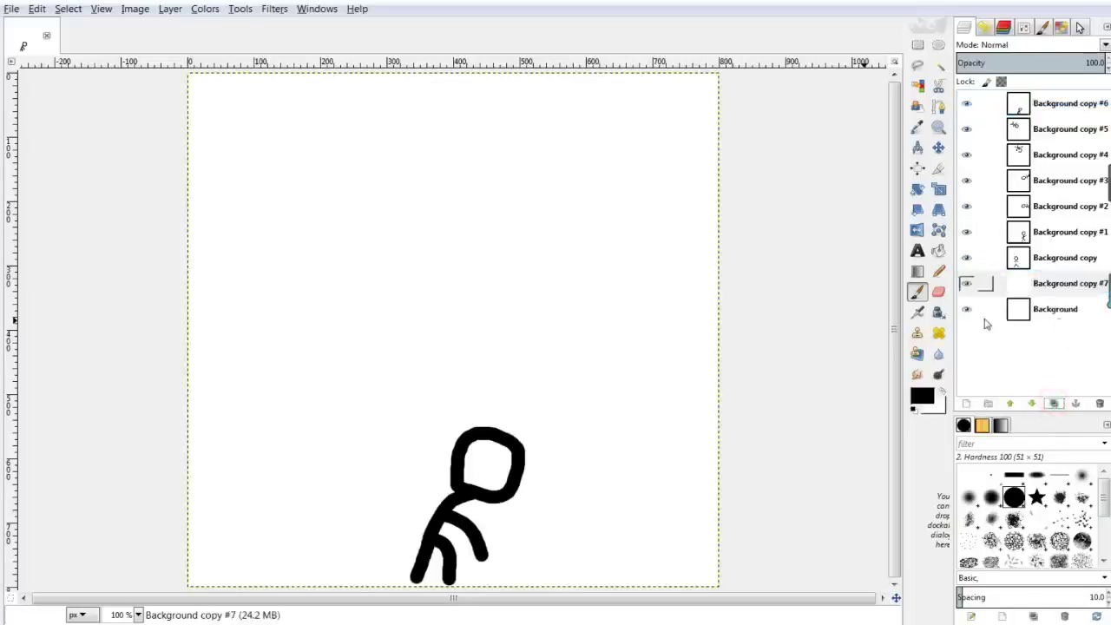
pyautogui.click(1011, 404)
pyautogui.click(1012, 404)
pyautogui.click(1011, 405)
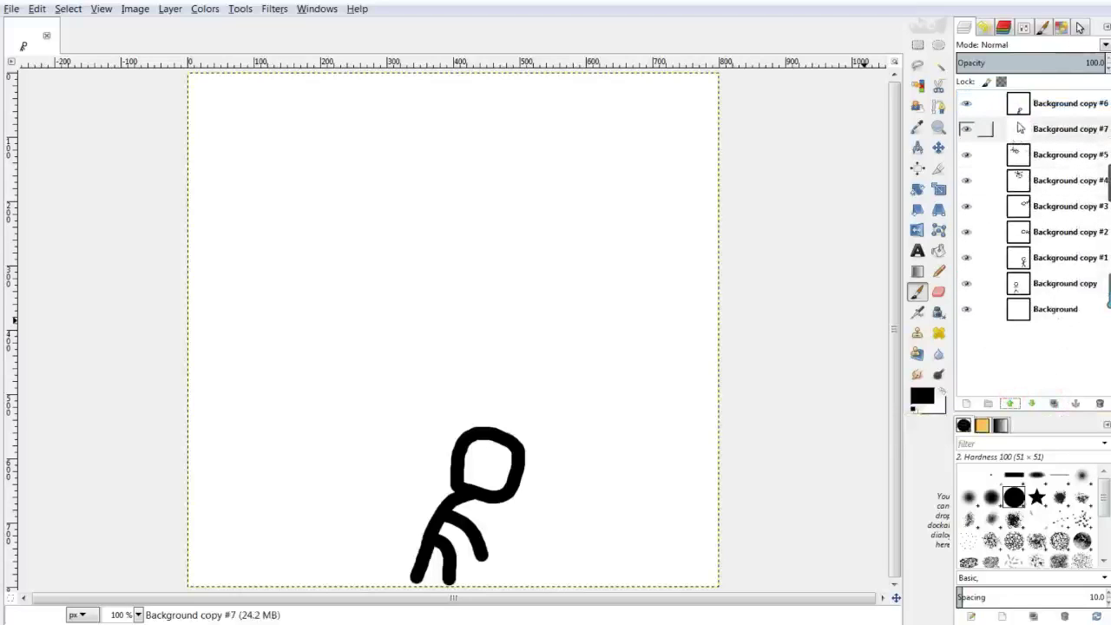
# Hide the frame layers, then reveal each one in order up to copy #6 to review.
pyautogui.keyDown('shift'); pyautogui.click(966, 128); pyautogui.keyUp('shift')
pyautogui.click(966, 309)
pyautogui.click(966, 283)
pyautogui.click(966, 257)
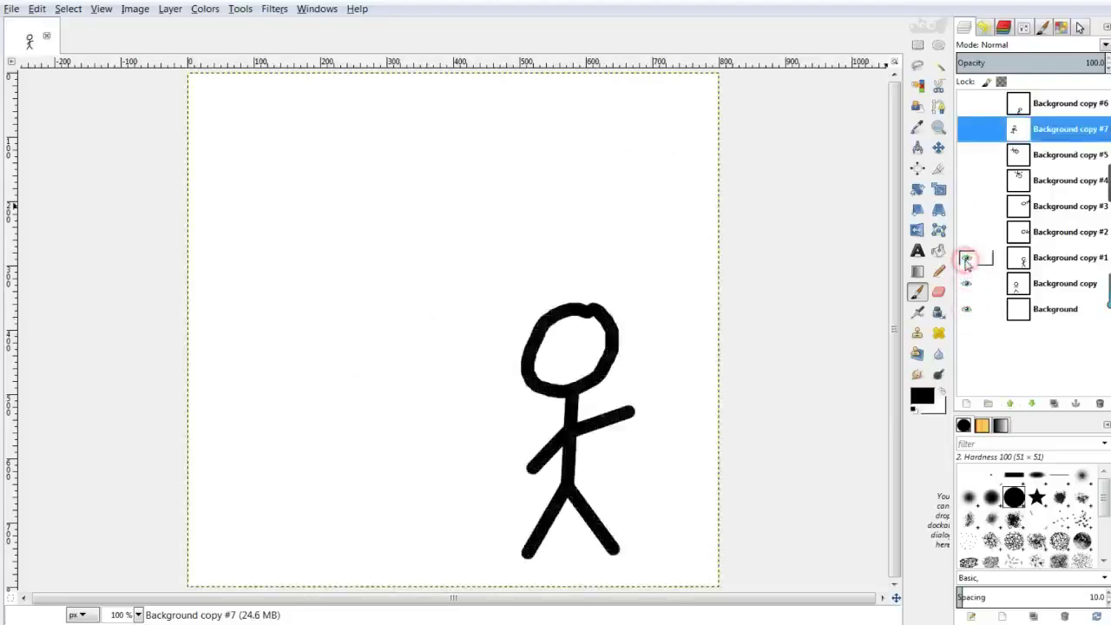
pyautogui.click(968, 233)
pyautogui.click(966, 207)
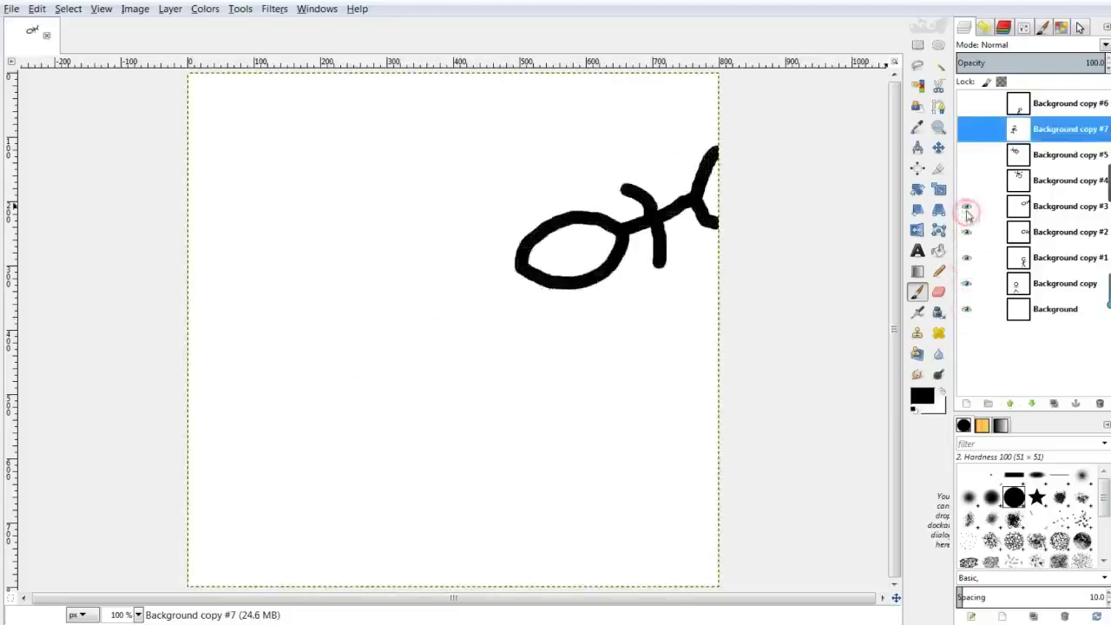
pyautogui.click(966, 180)
pyautogui.click(968, 155)
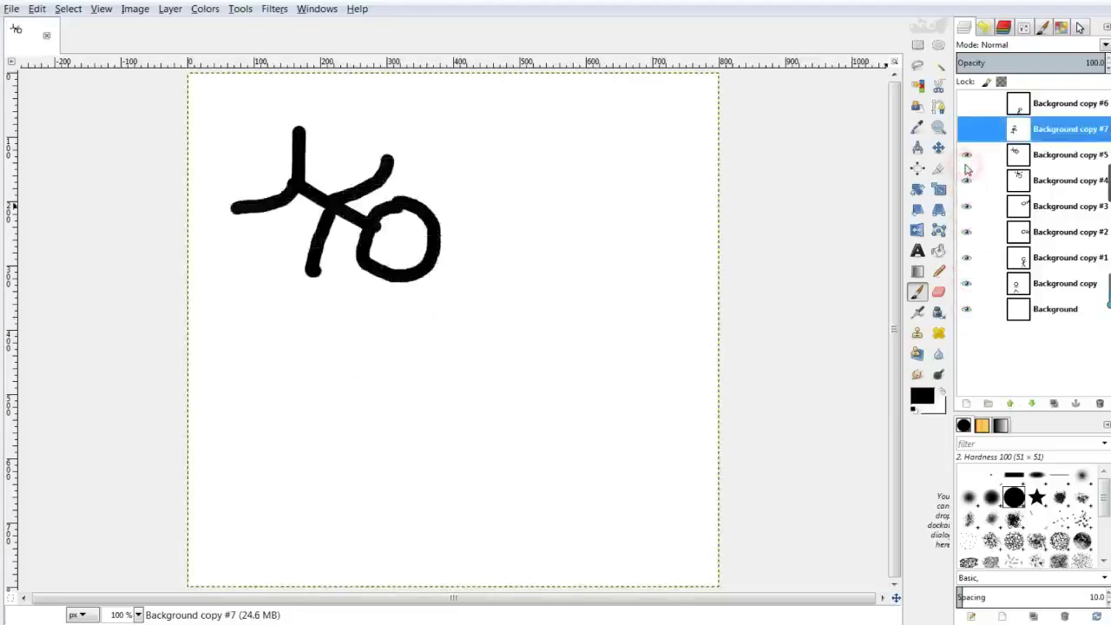
pyautogui.click(966, 129)
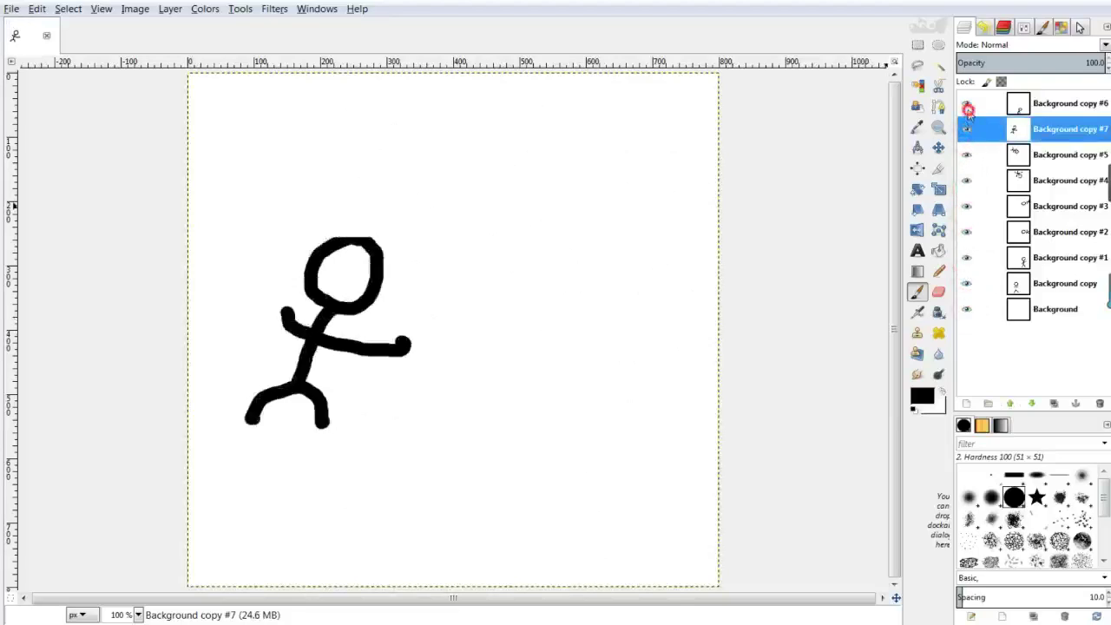
pyautogui.click(966, 103)
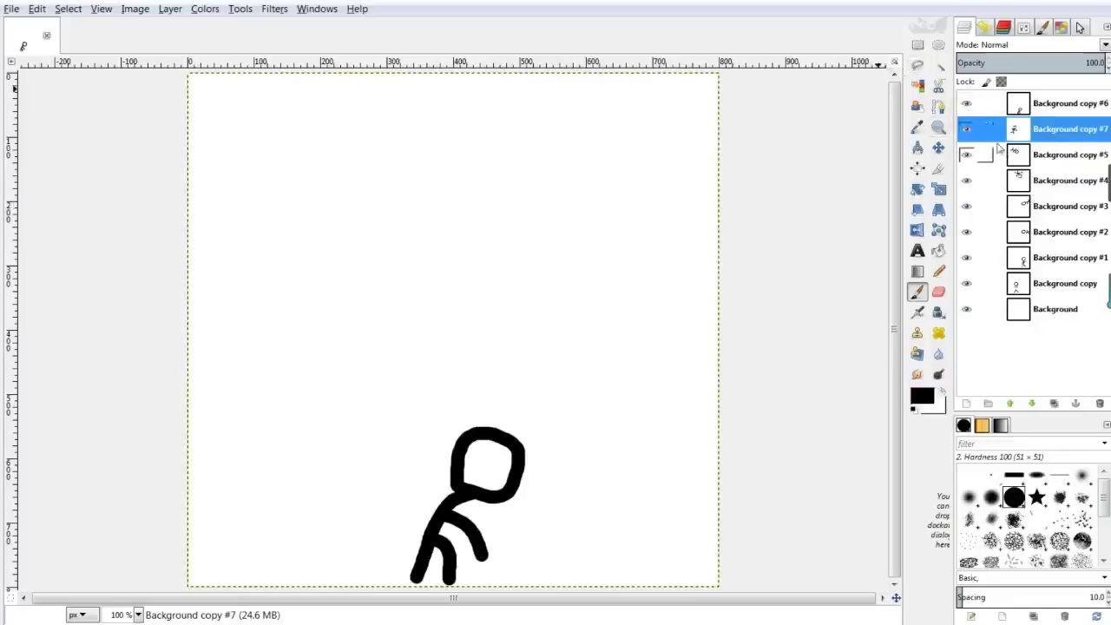
# Open the Animation Playback preview from Filters and play the stick-figure animation.
pyautogui.click(274, 9)
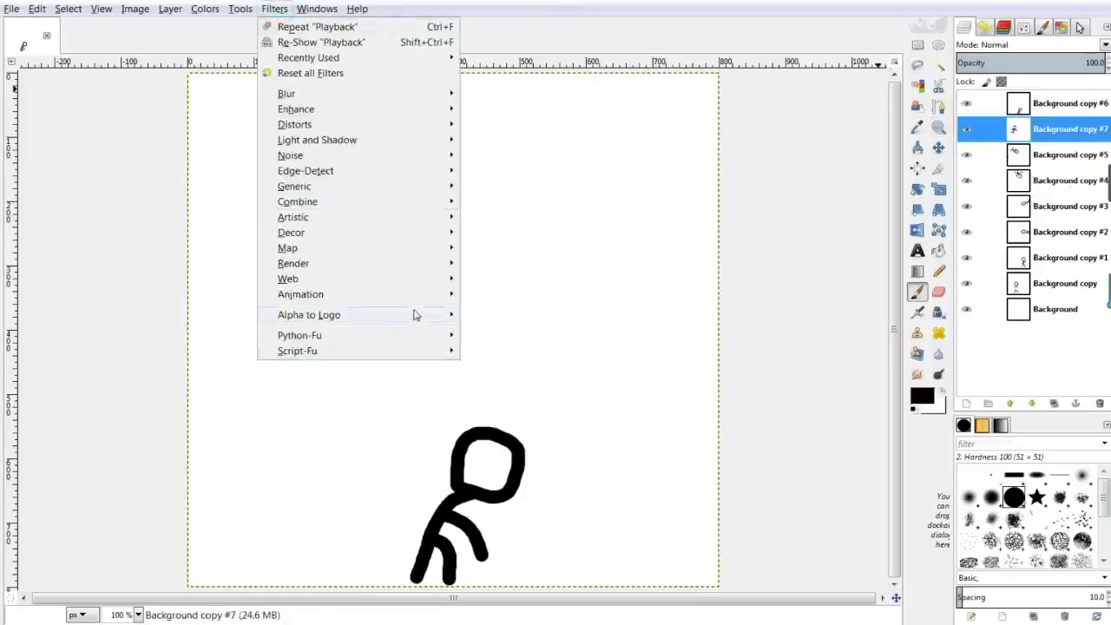
pyautogui.moveTo(300, 294)
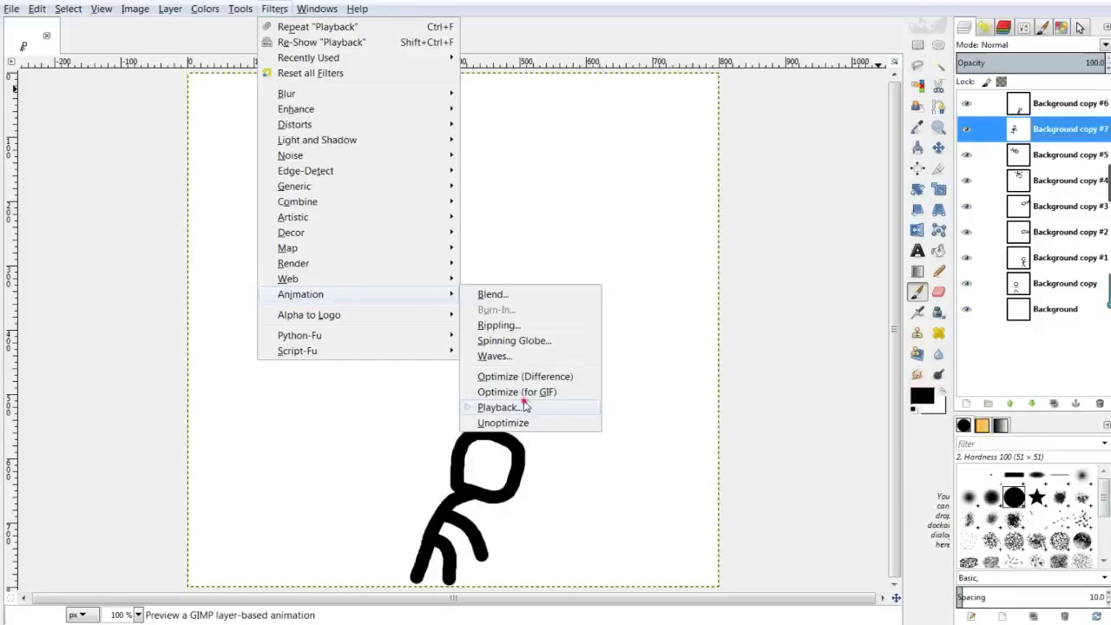
pyautogui.click(521, 408)
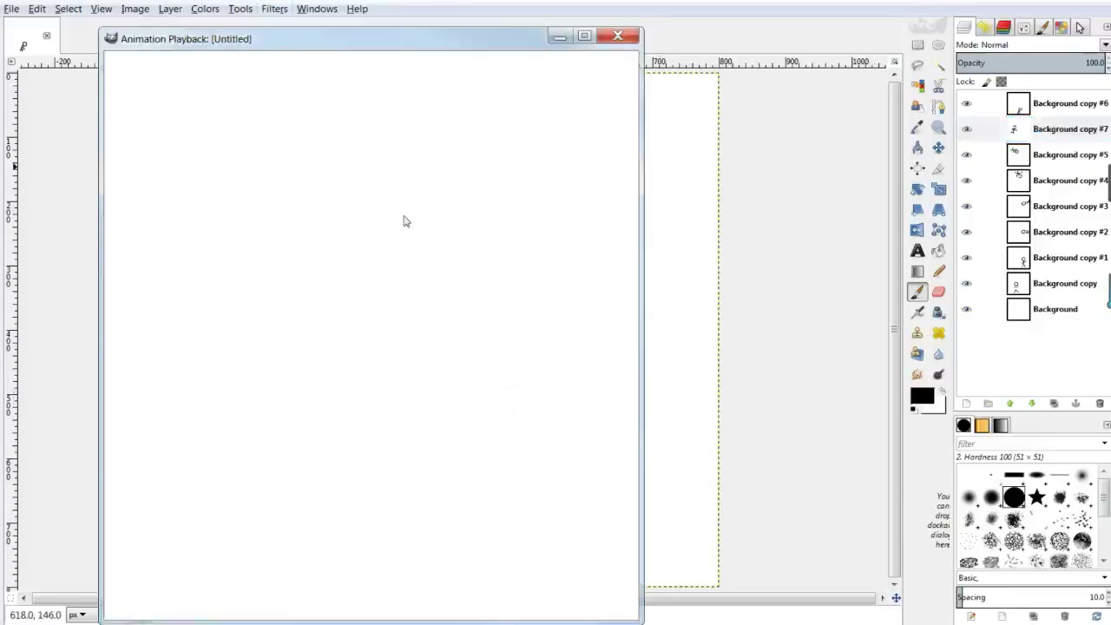
pyautogui.moveTo(304, 42); pyautogui.dragTo(364, 37)
pyautogui.click(189, 71)
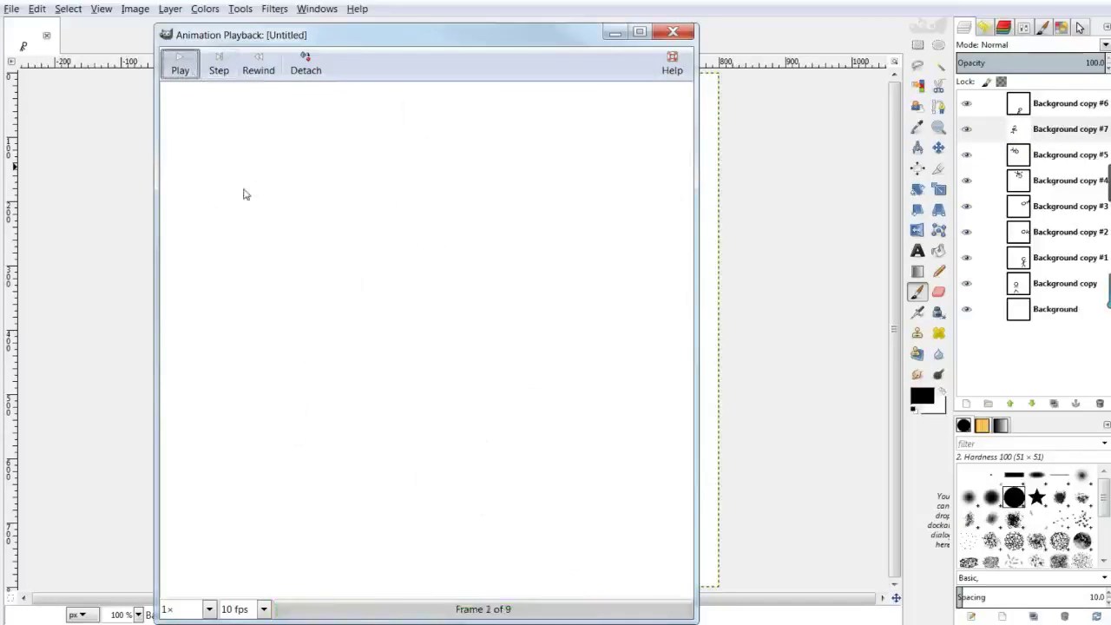
# Switch the playback rate to 24 fps, then back to 10 fps.
pyautogui.click(263, 609)
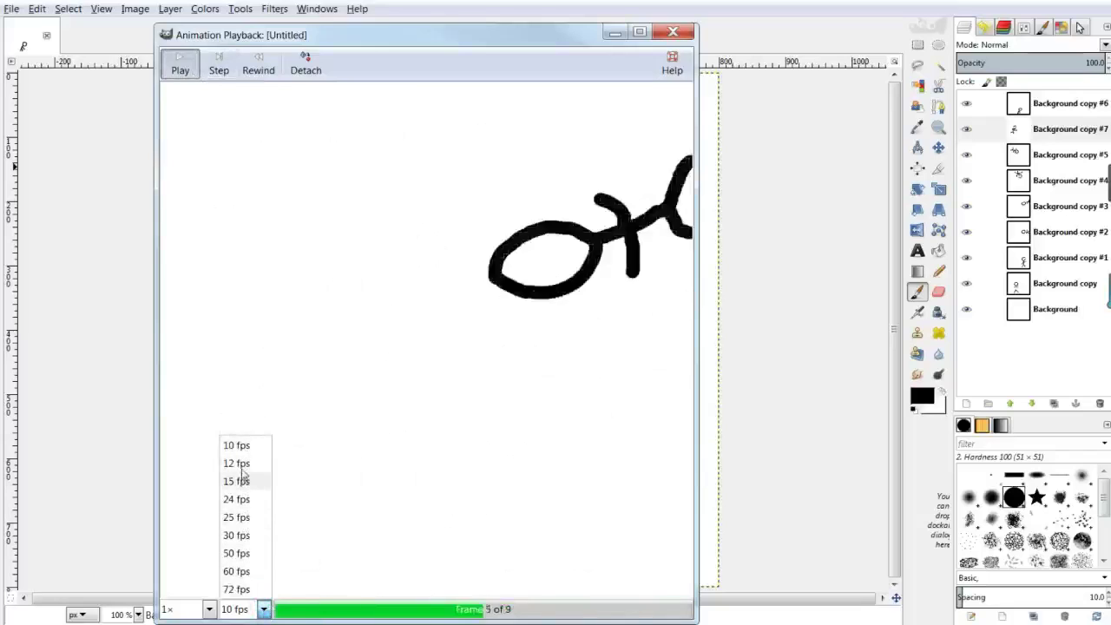
pyautogui.click(234, 499)
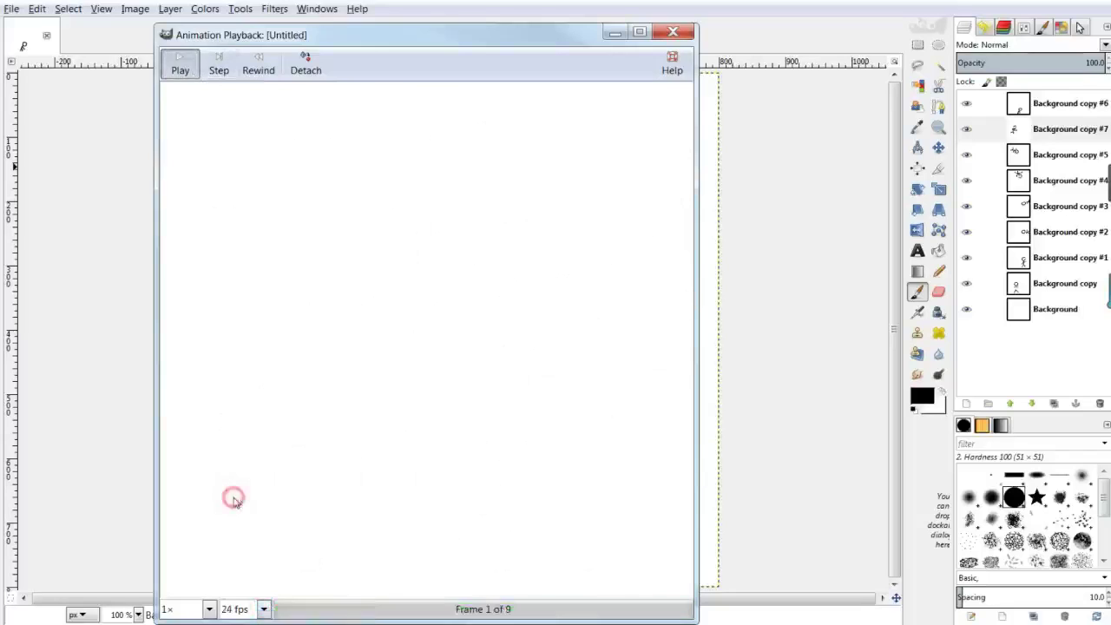
pyautogui.click(263, 609)
pyautogui.click(239, 447)
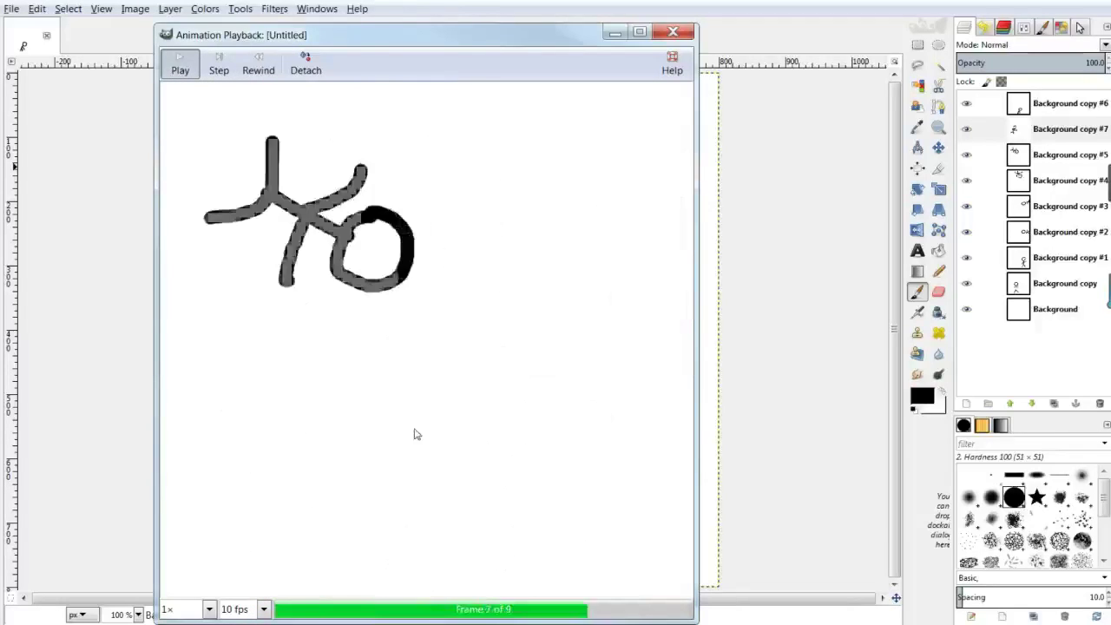
# Close the animation preview and open Background copy's layer attributes for renaming.
pyautogui.click(673, 33)
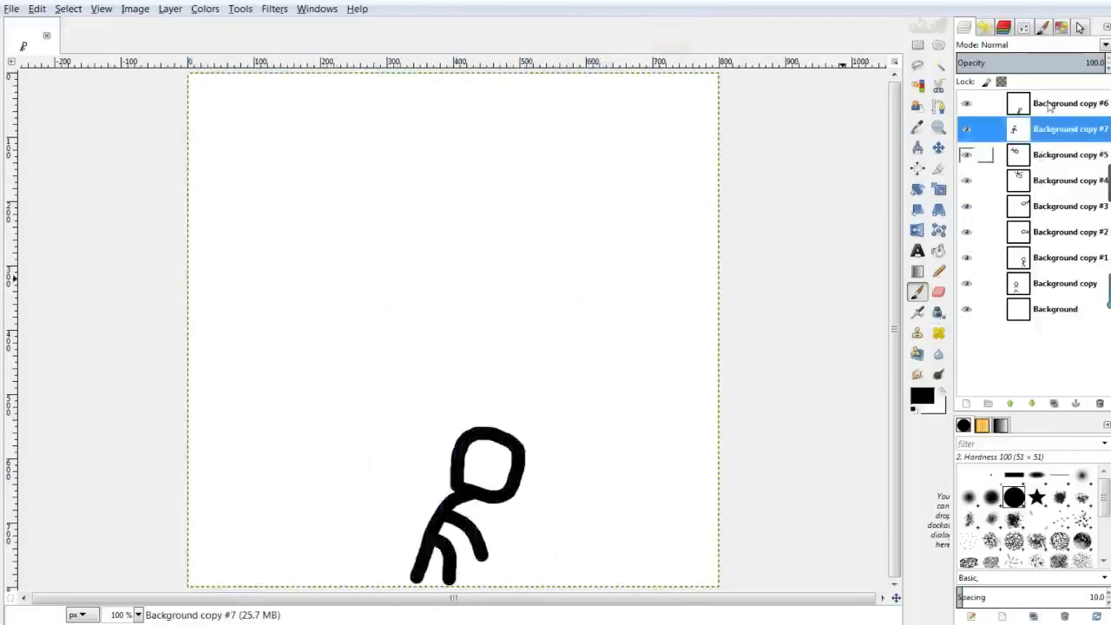
pyautogui.rightClick(1074, 286)
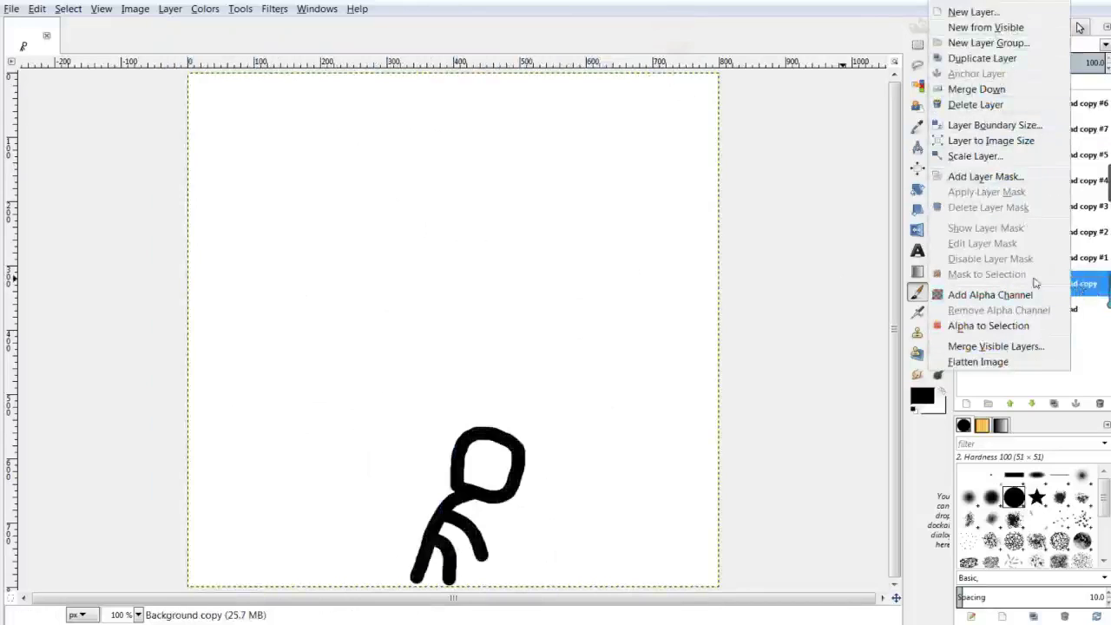
pyautogui.click(981, 4)
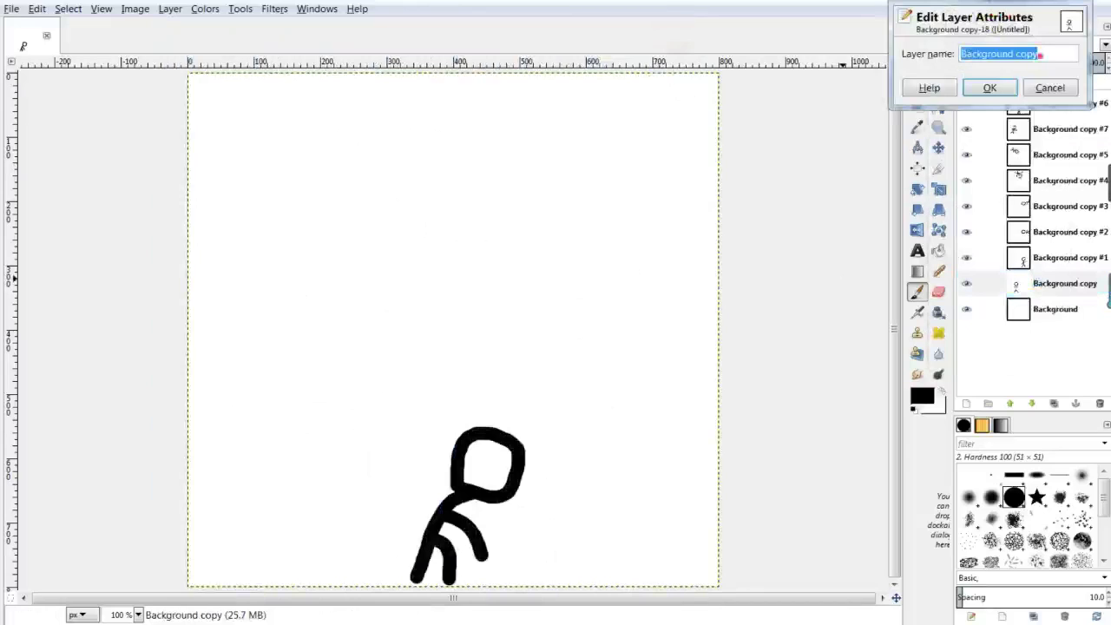
pyautogui.click(1040, 54)
pyautogui.write('(1000')
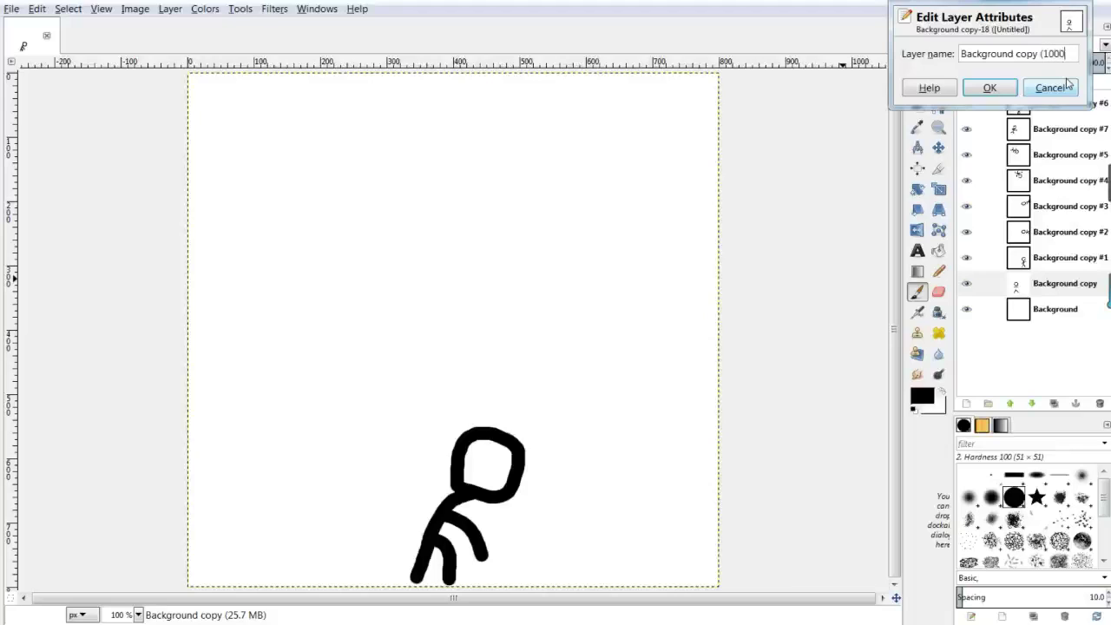
# Rename the layer to 'Background copy (1000ms)'.
pyautogui.write('ms')
pyautogui.write(')')
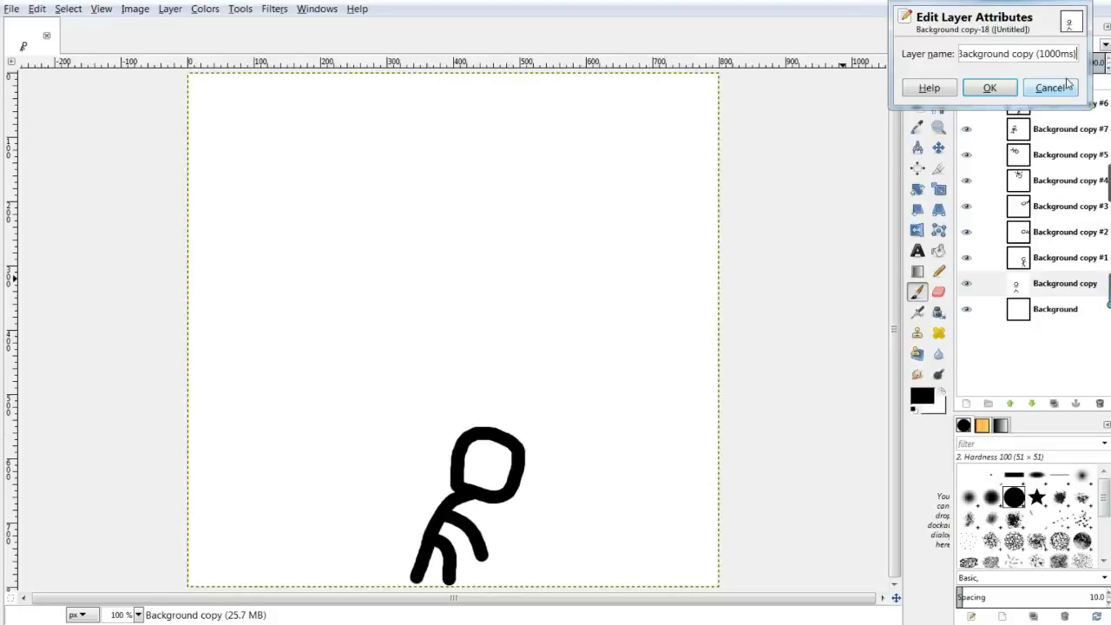
pyautogui.press('BackSpace')
pyautogui.write(')')
pyautogui.click(989, 87)
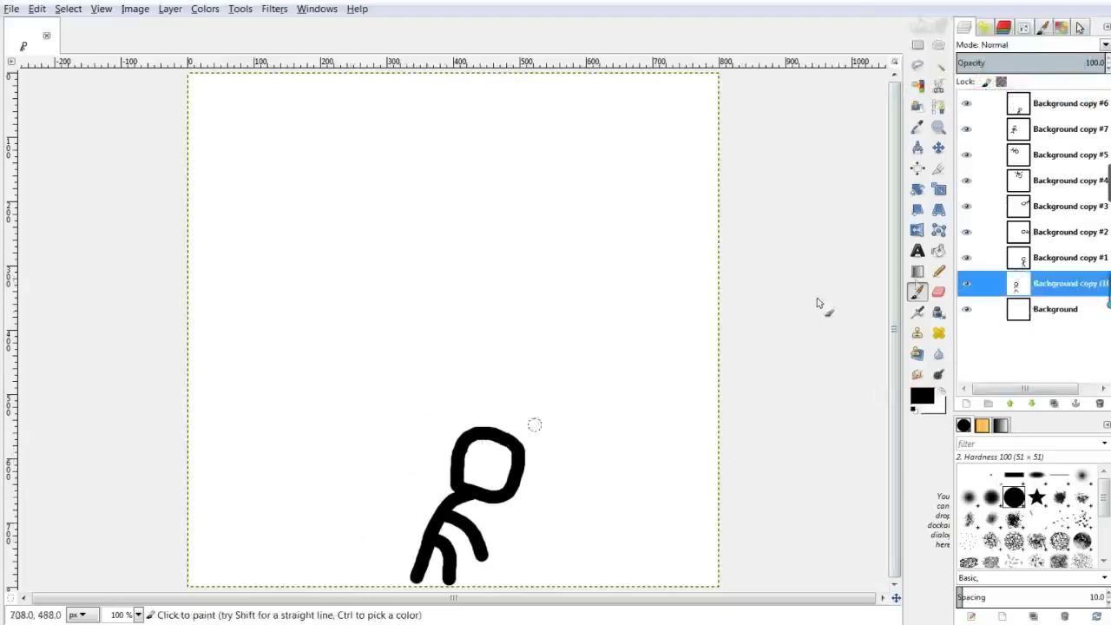
# Rename the top layer to 'Background copy #6 (2000ms)' via Edit Layer Attributes.
pyautogui.click(1072, 258)
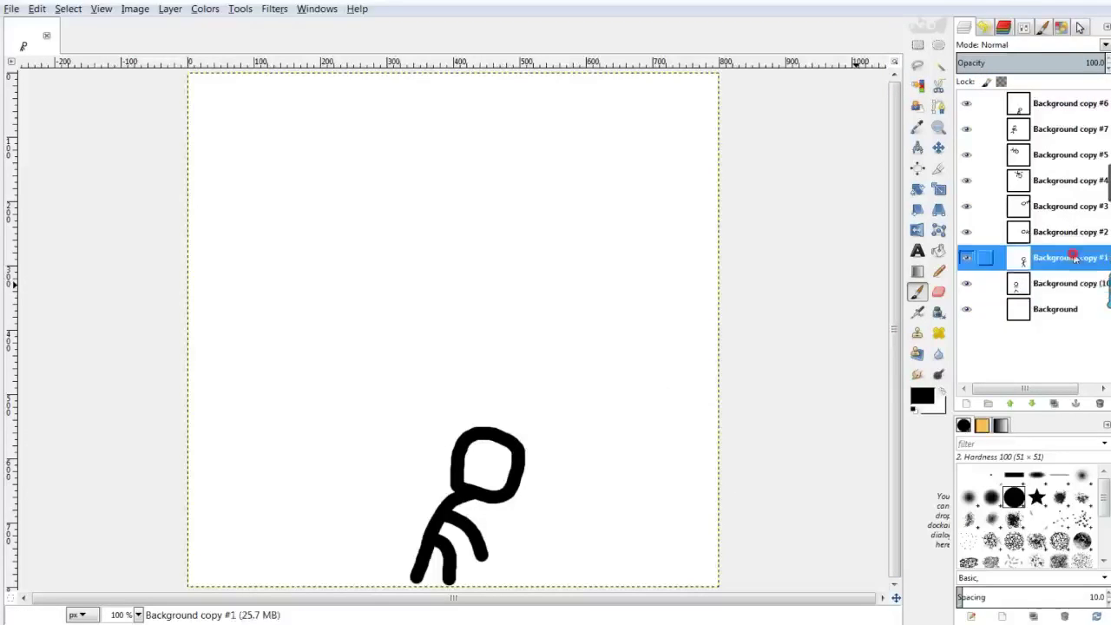
pyautogui.rightClick(1066, 259)
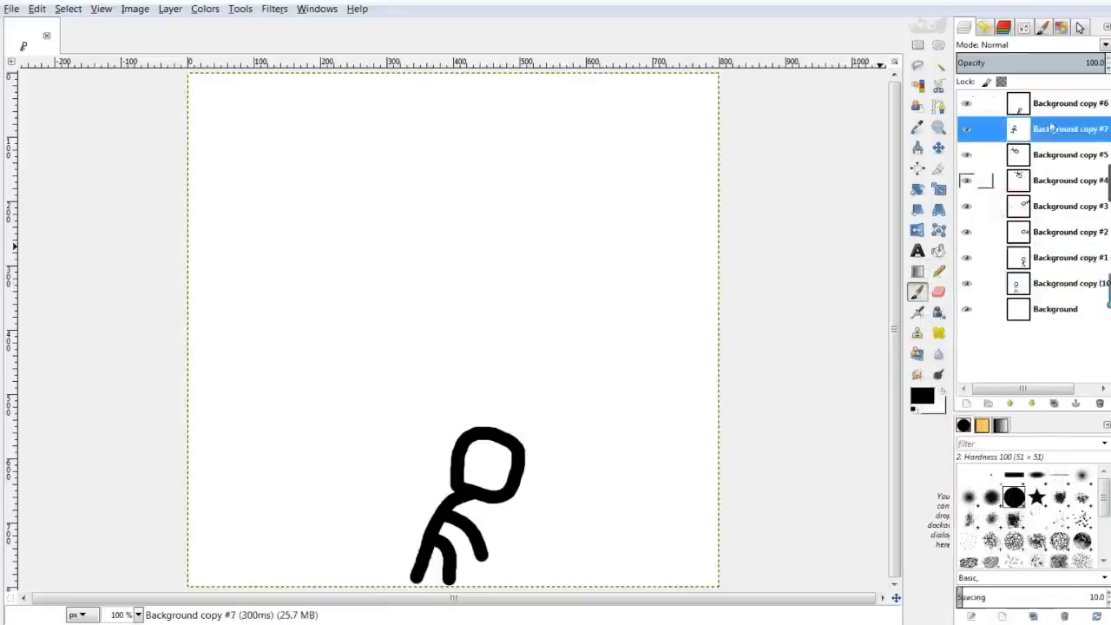
pyautogui.click(990, 129)
pyautogui.rightClick(1079, 105)
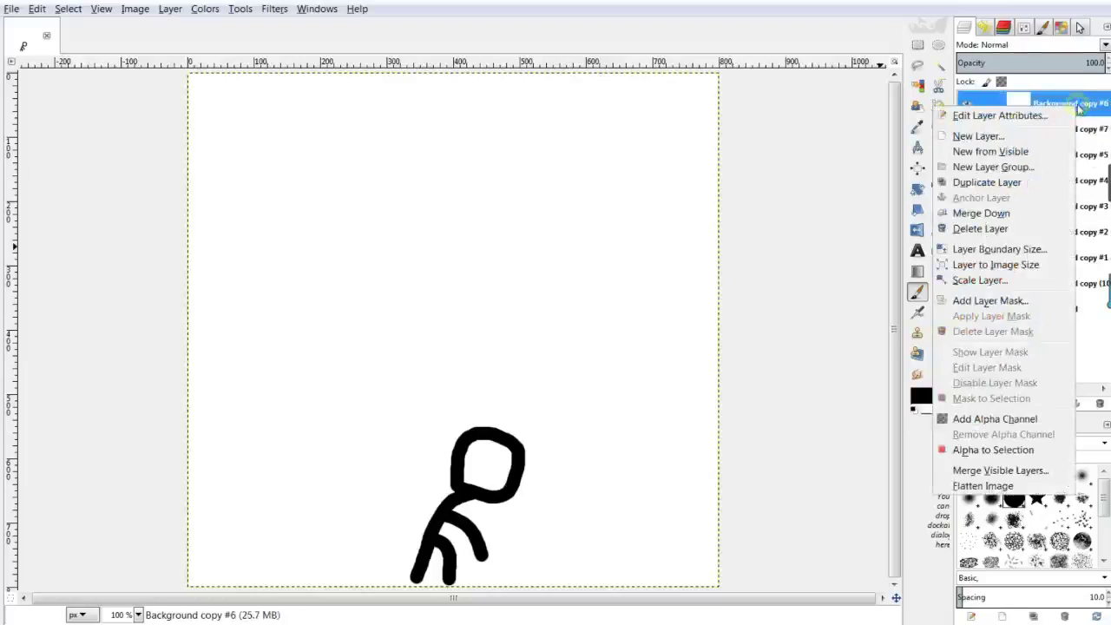
pyautogui.click(1011, 123)
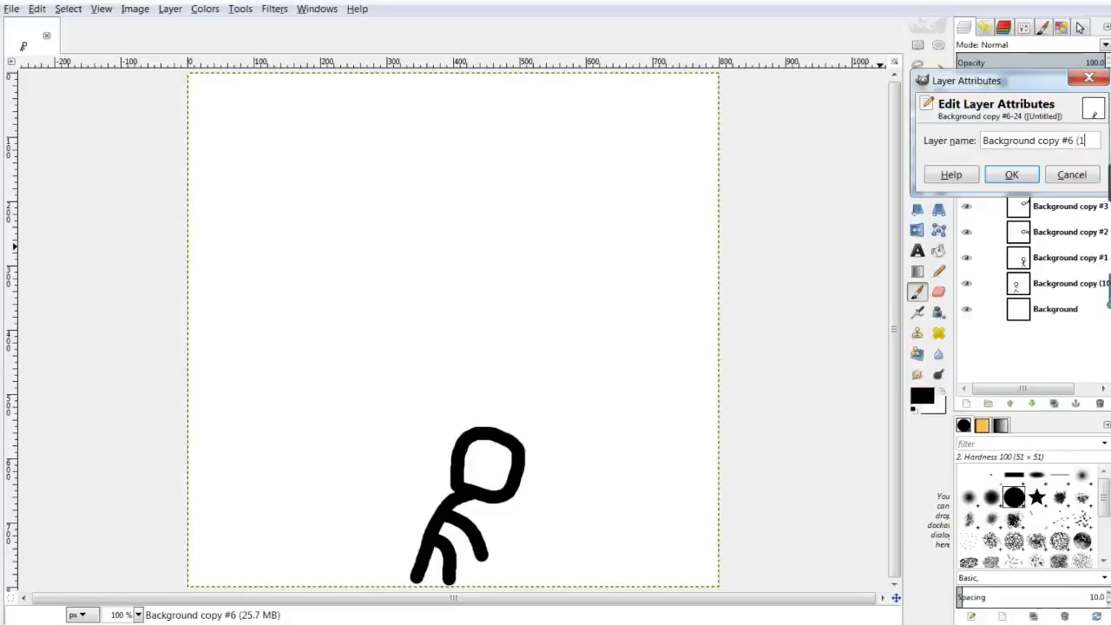
pyautogui.write('000')
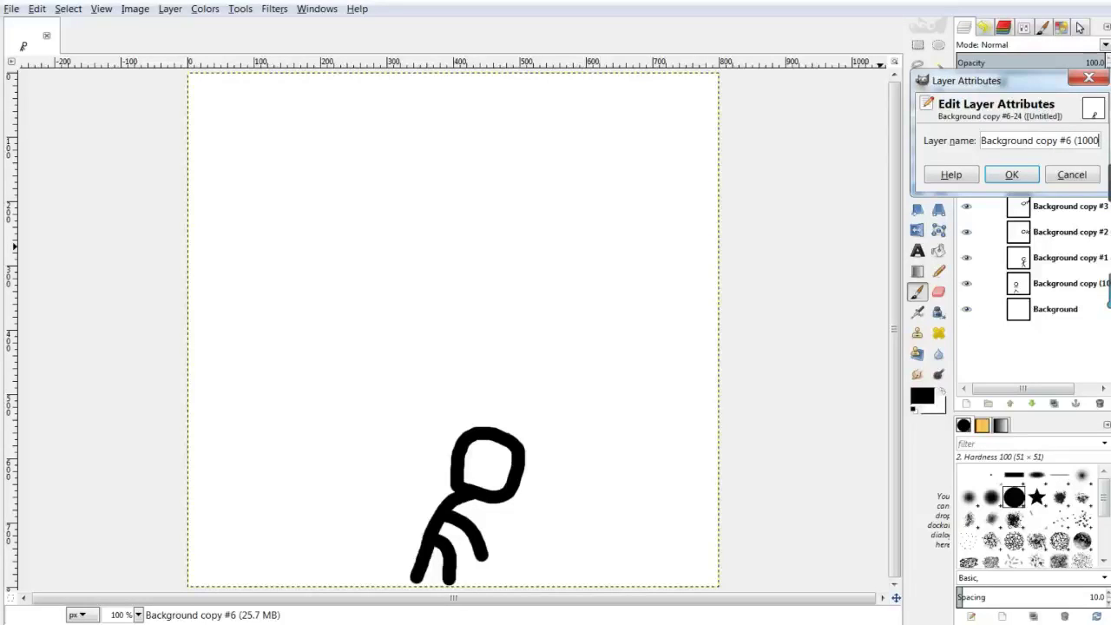
pyautogui.press('BackSpace')
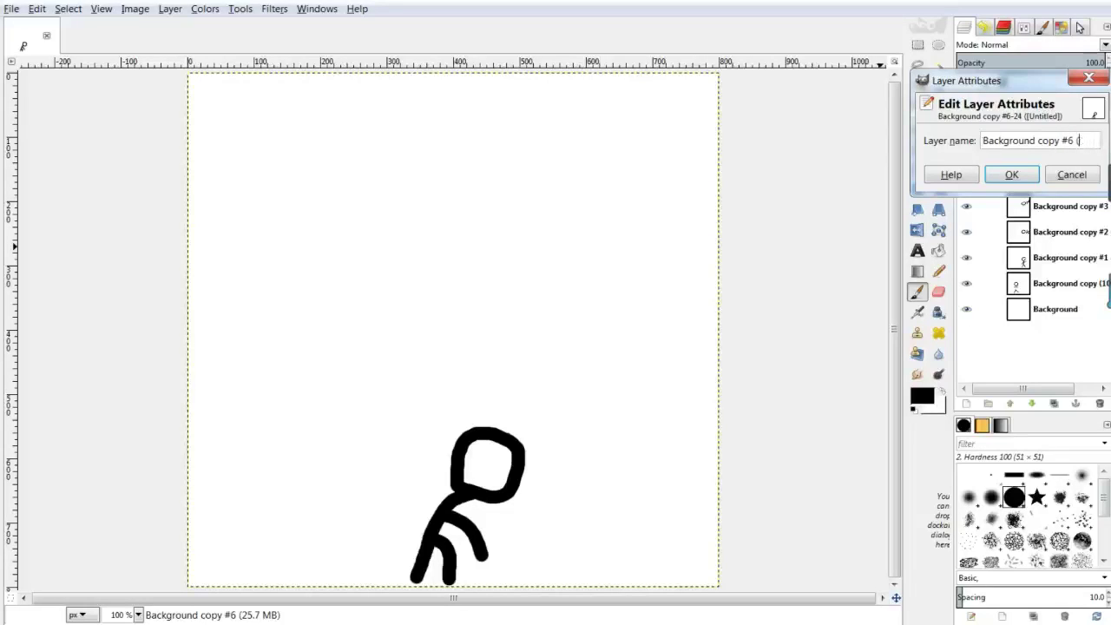
pyautogui.write('200ms')
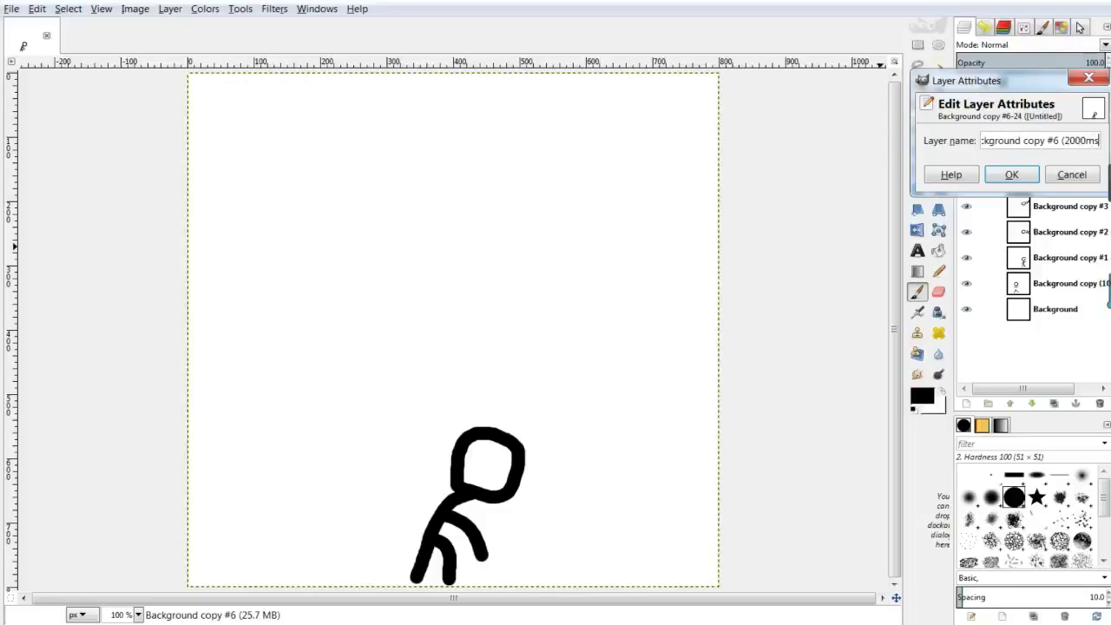
pyautogui.write(')')
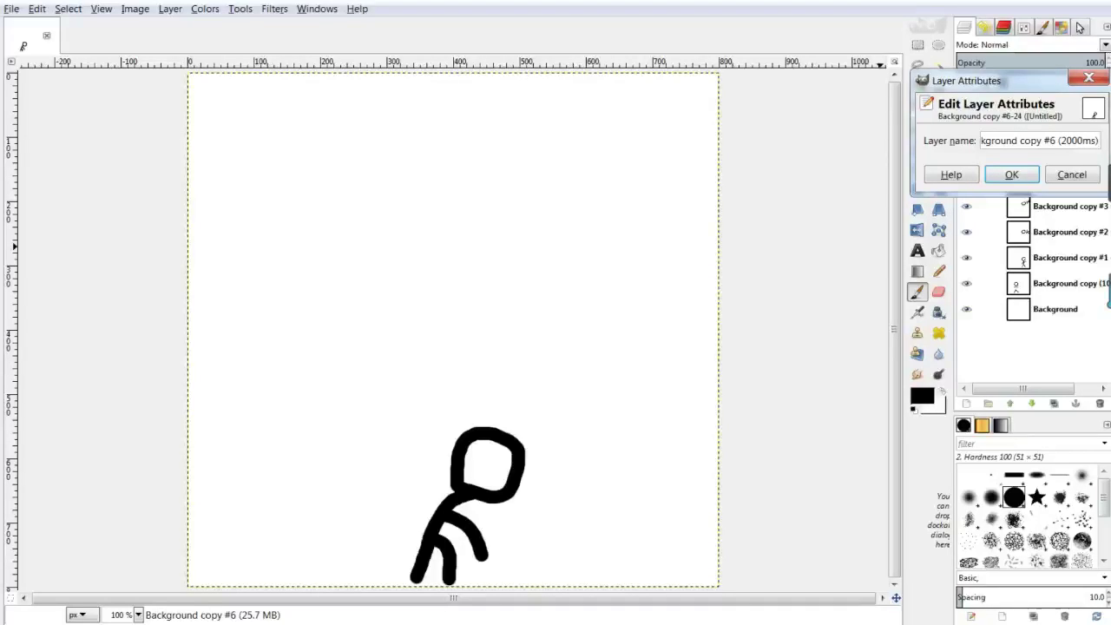
pyautogui.click(1013, 175)
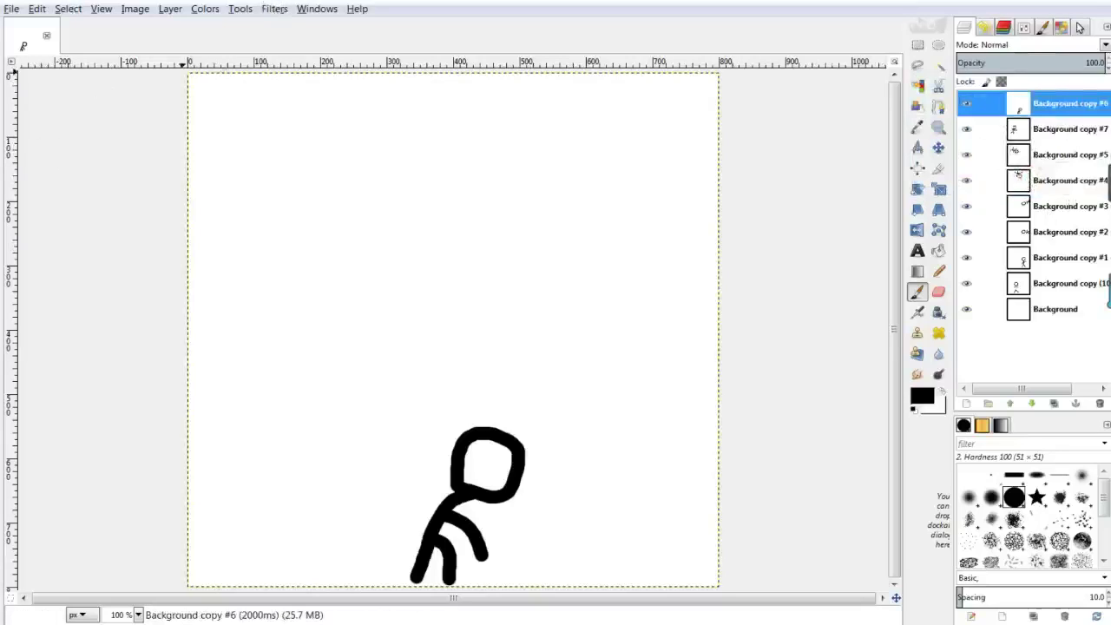
# Play the nine-frame stick-figure animation in the Filters > Animation > Playback preview.
pyautogui.click(280, 9)
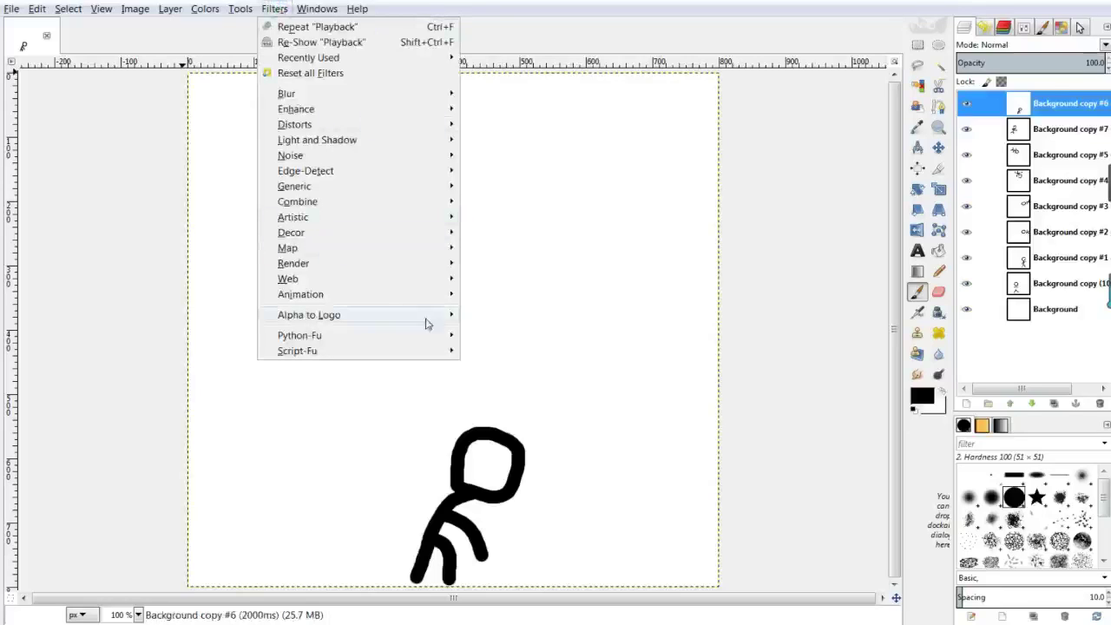
pyautogui.moveTo(300, 295)
pyautogui.click(529, 405)
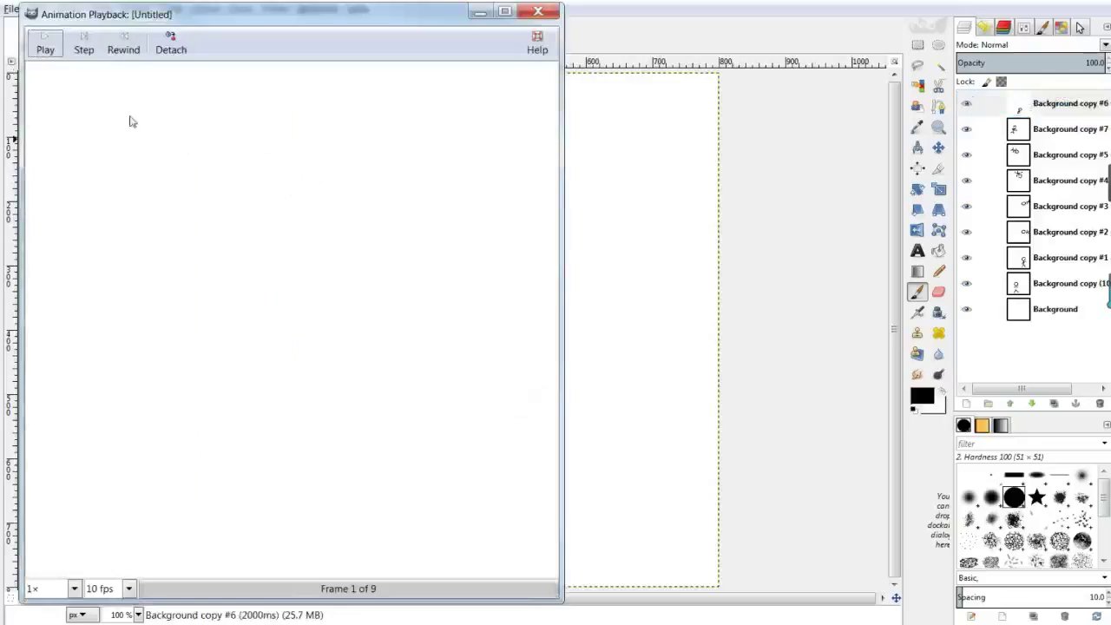
pyautogui.click(45, 49)
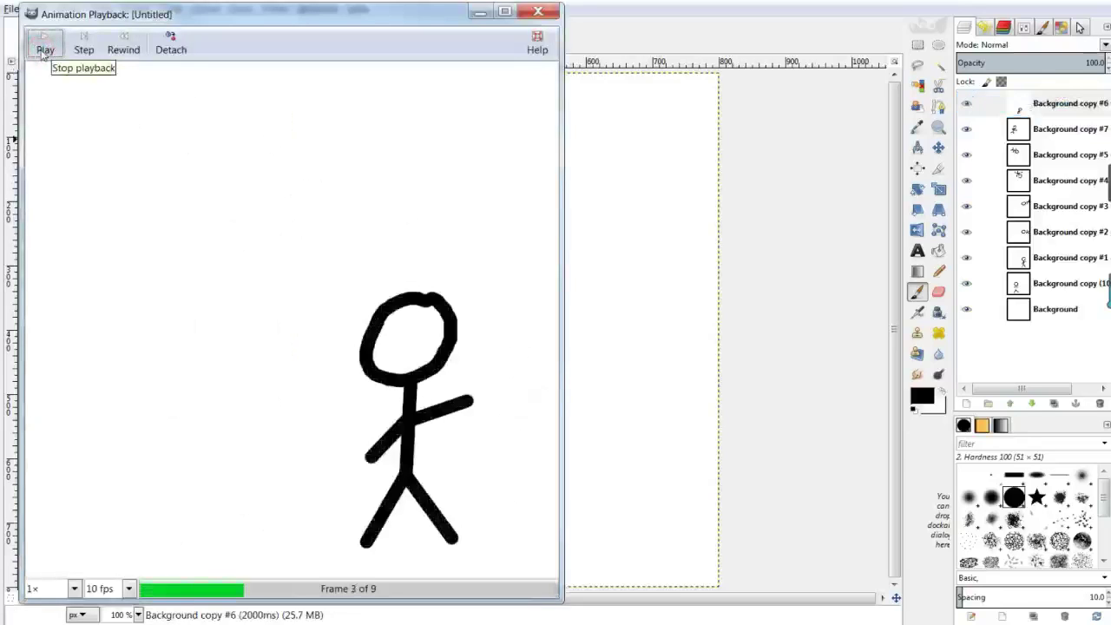